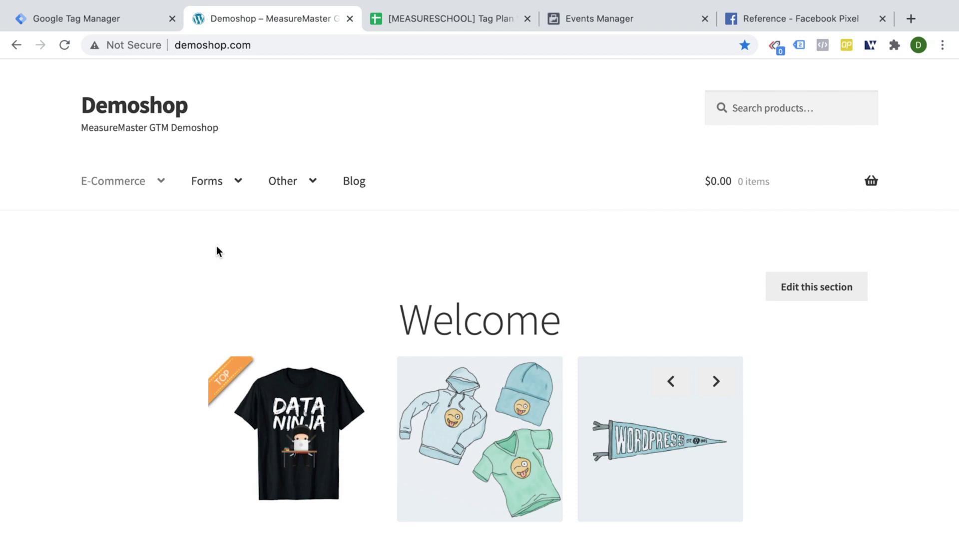
Use Tag Assistant to confirm the homepage's GA4 site tag and GTM container, then open the Tag Plan
{"action": "left_click", "coordinate": [796, 46]}
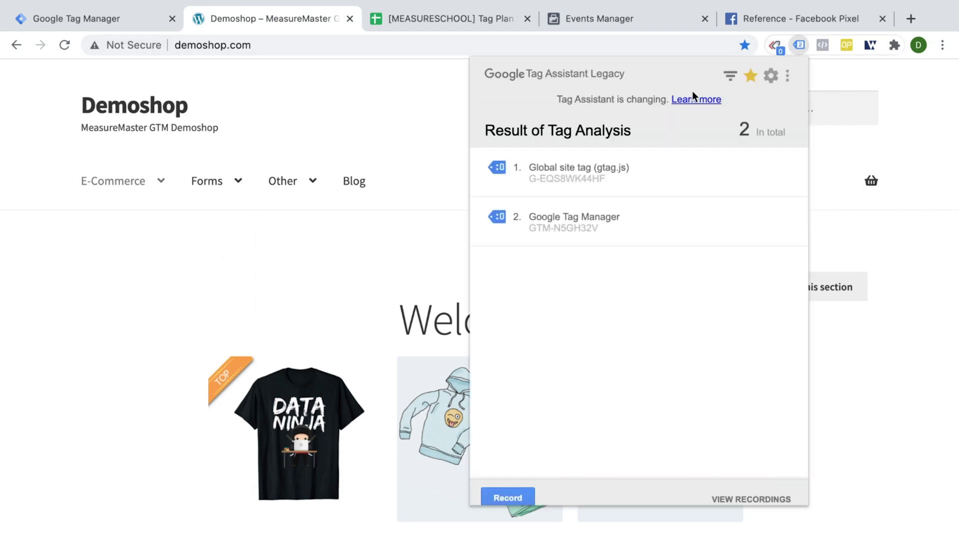
{"action": "left_click", "coordinate": [355, 68]}
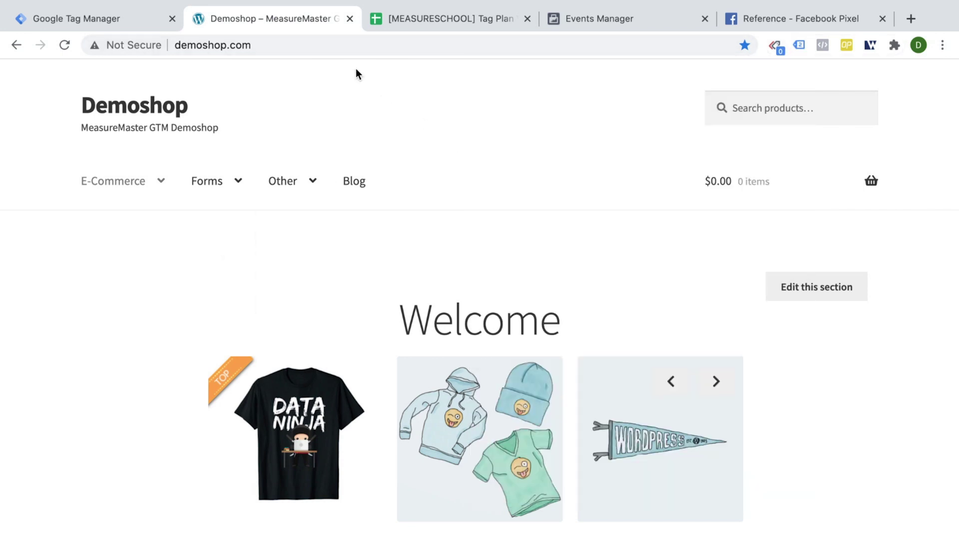
{"action": "left_click", "coordinate": [461, 18]}
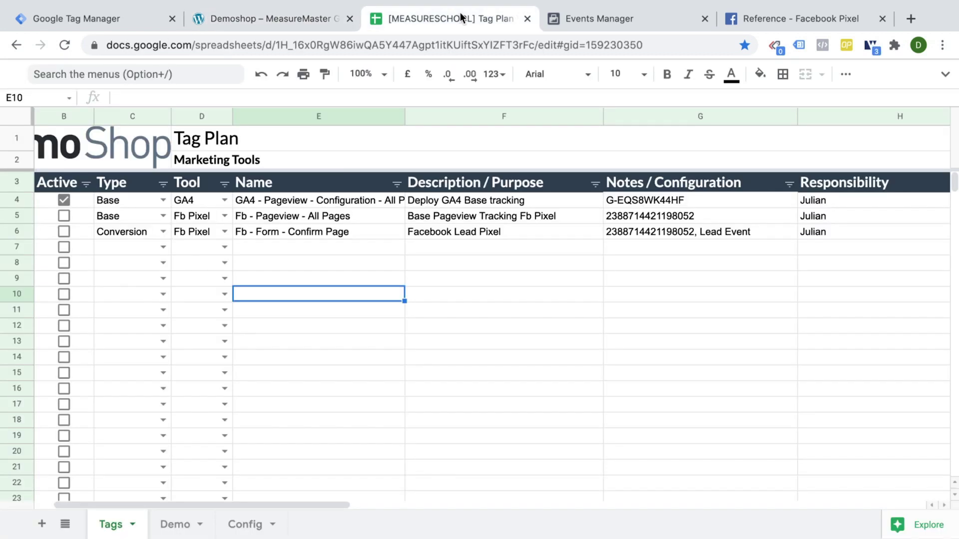
Review the Fb Pixel tool, PageView and Lead tag rows and pixel ID, then view the pixel in Events Manager
{"action": "left_click", "coordinate": [299, 264]}
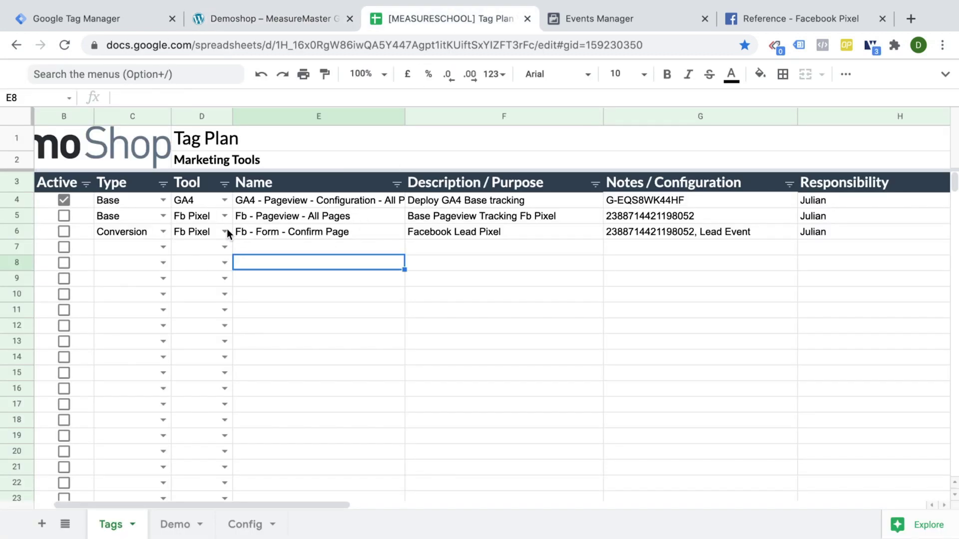
{"action": "left_click", "coordinate": [188, 217]}
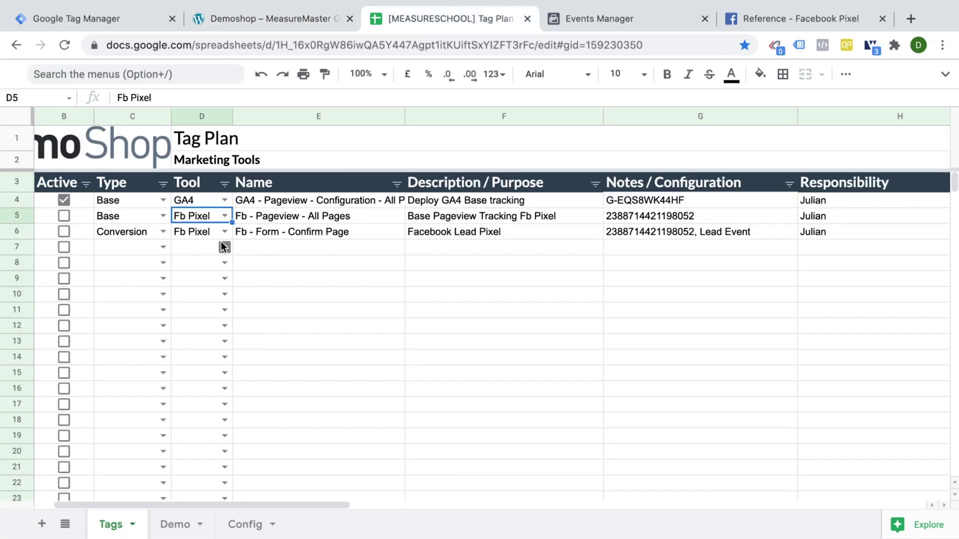
{"action": "left_click", "coordinate": [269, 218]}
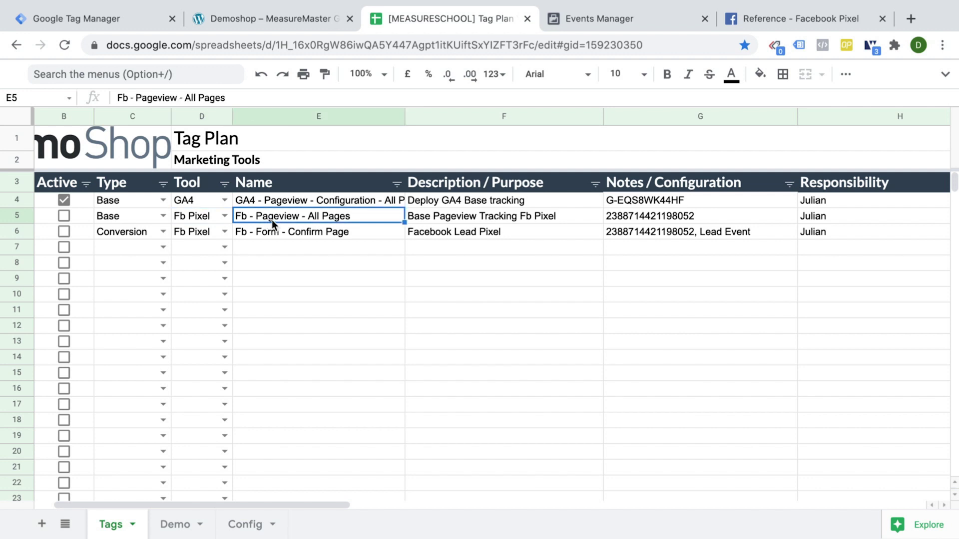
{"action": "left_click", "coordinate": [250, 237]}
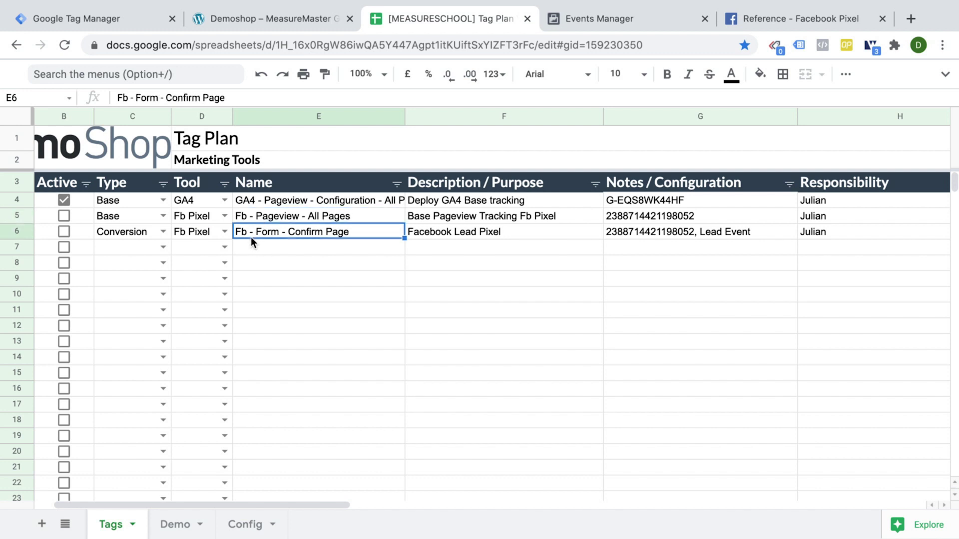
{"action": "left_click", "coordinate": [729, 234]}
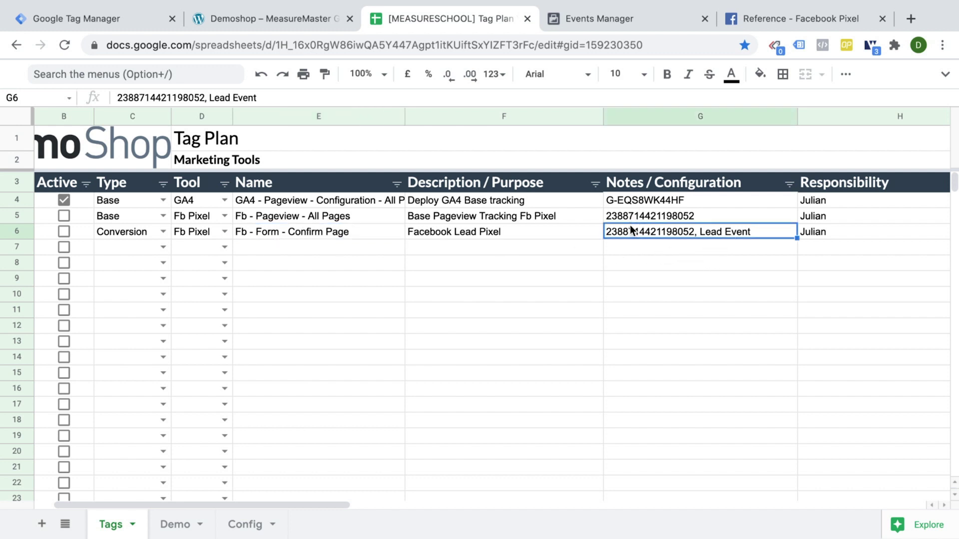
{"action": "left_click", "coordinate": [582, 20]}
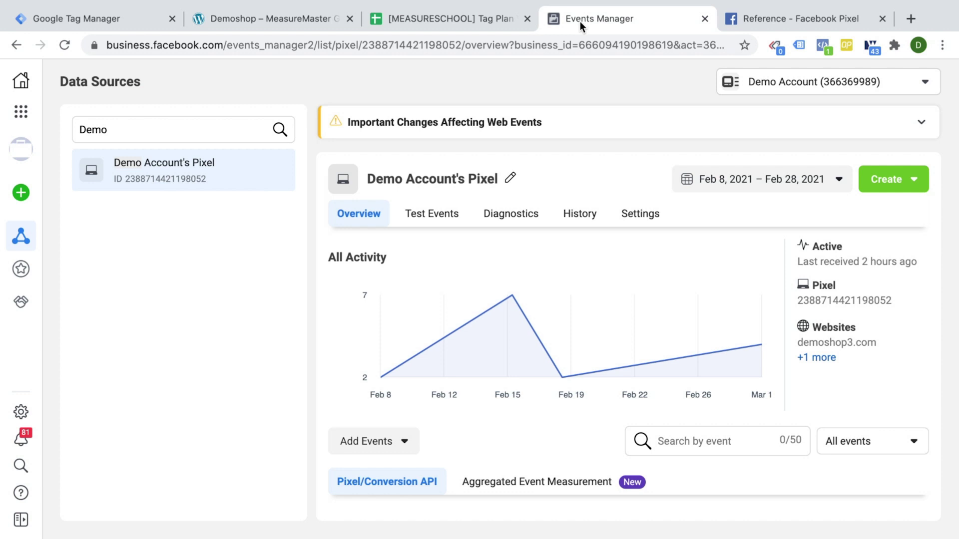
{"action": "left_click", "coordinate": [854, 301]}
Check the pixel's Settings and Overview, recheck the Fb - Pageview - All Pages row, and return to GTM
{"action": "left_click", "coordinate": [647, 214]}
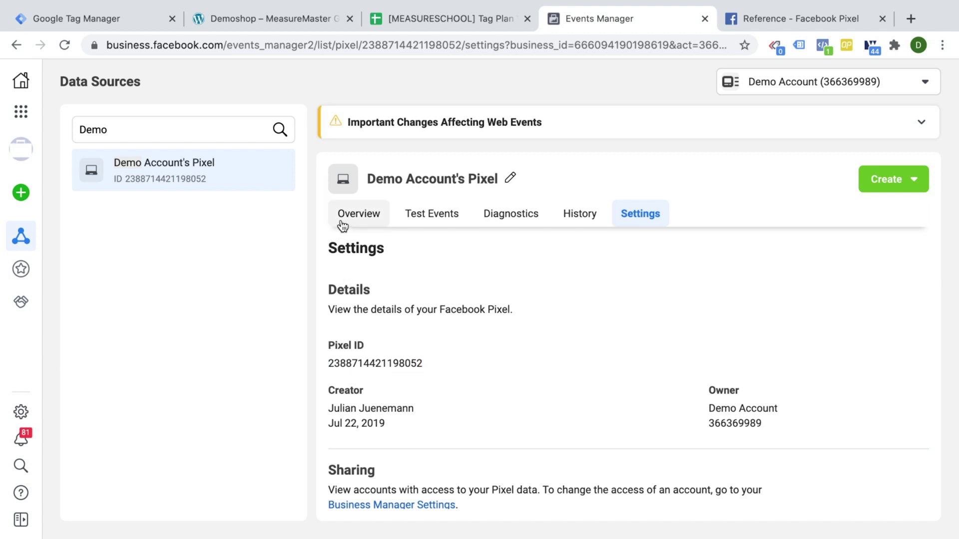
{"action": "left_click", "coordinate": [359, 214]}
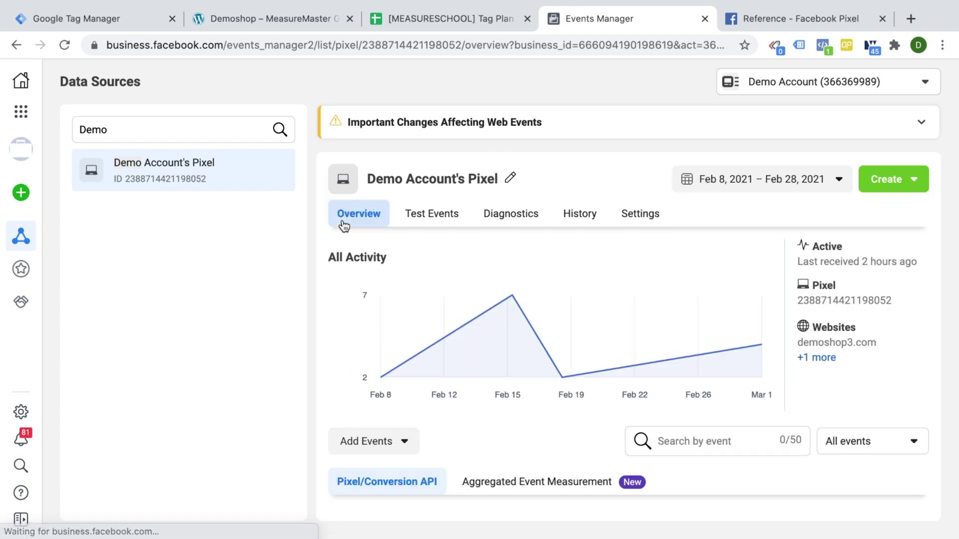
{"action": "left_click", "coordinate": [214, 19]}
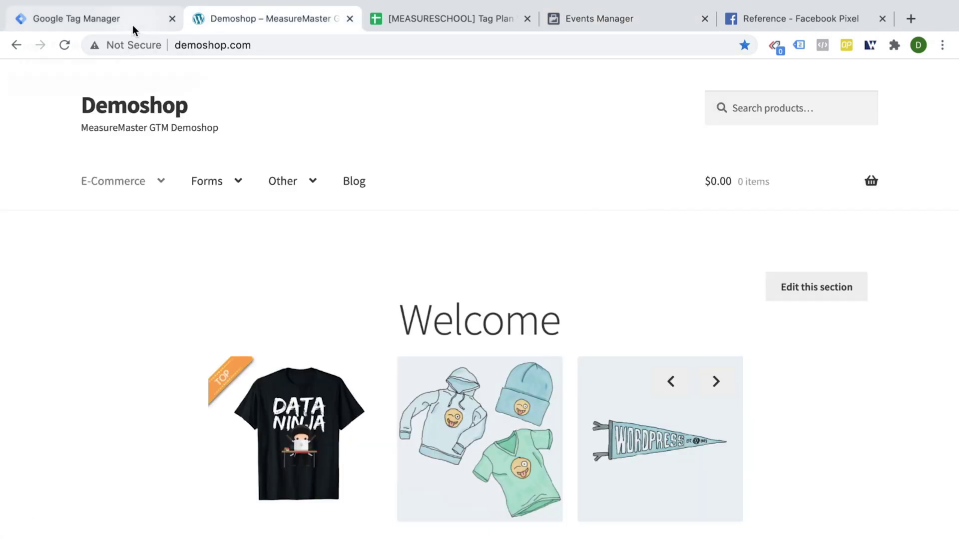
{"action": "left_click", "coordinate": [416, 19]}
{"action": "left_click", "coordinate": [310, 215]}
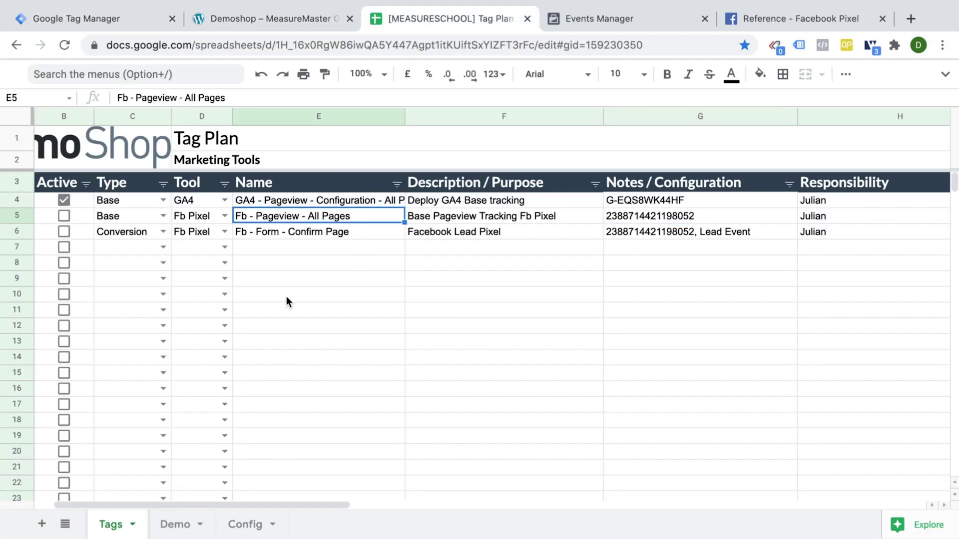
{"action": "left_click", "coordinate": [77, 19]}
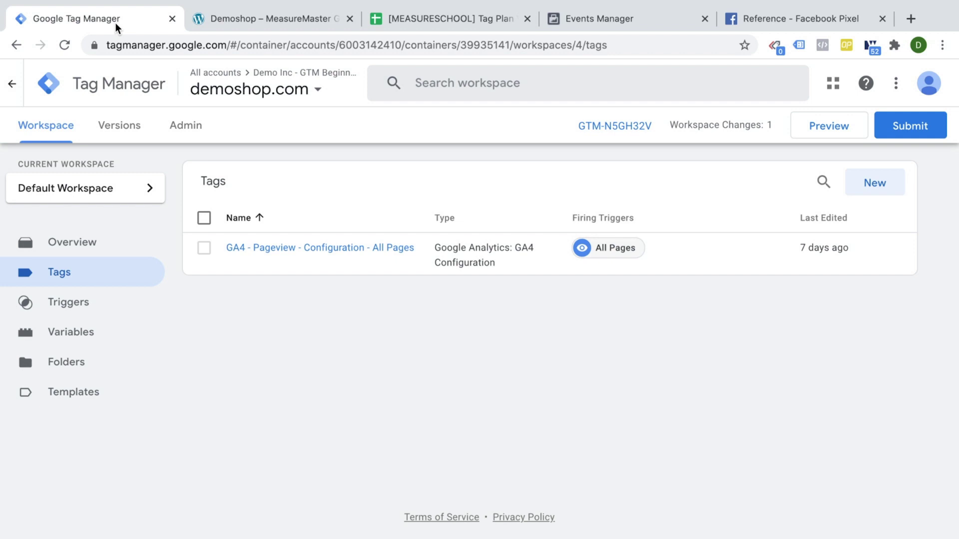
Add the Facebook Pixel community template, found by searching 'face', and use it as a new tag's type
{"action": "left_click", "coordinate": [875, 183]}
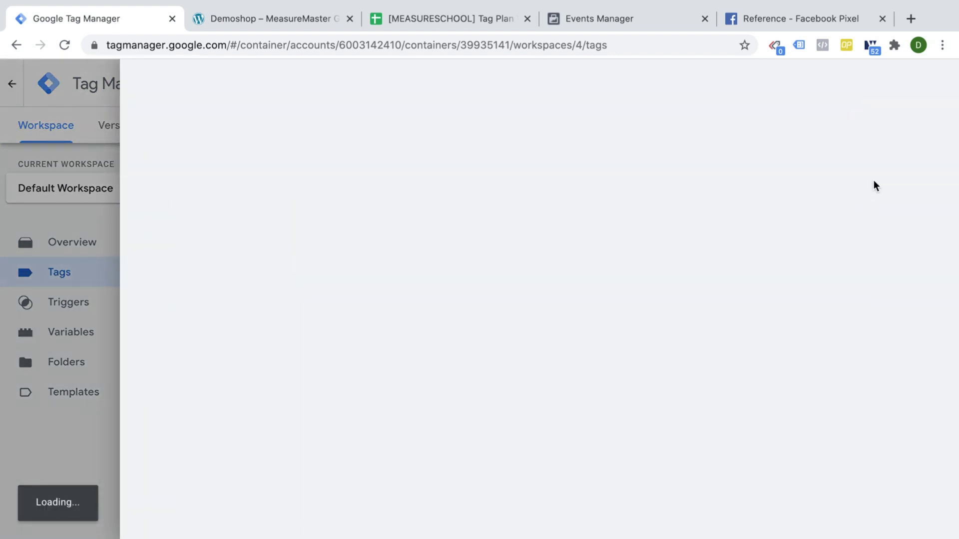
{"action": "left_click", "coordinate": [875, 187]}
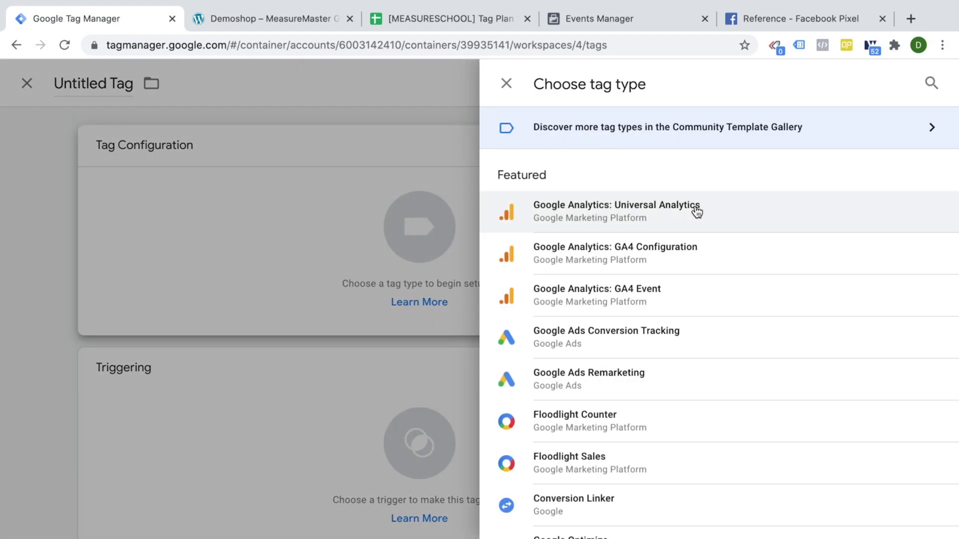
{"action": "scroll", "coordinate": [694, 221], "scroll_direction": "down", "scroll_amount": 5}
{"action": "scroll", "coordinate": [693, 221], "scroll_direction": "down", "scroll_amount": 5}
{"action": "scroll", "coordinate": [693, 221], "scroll_direction": "down", "scroll_amount": 5}
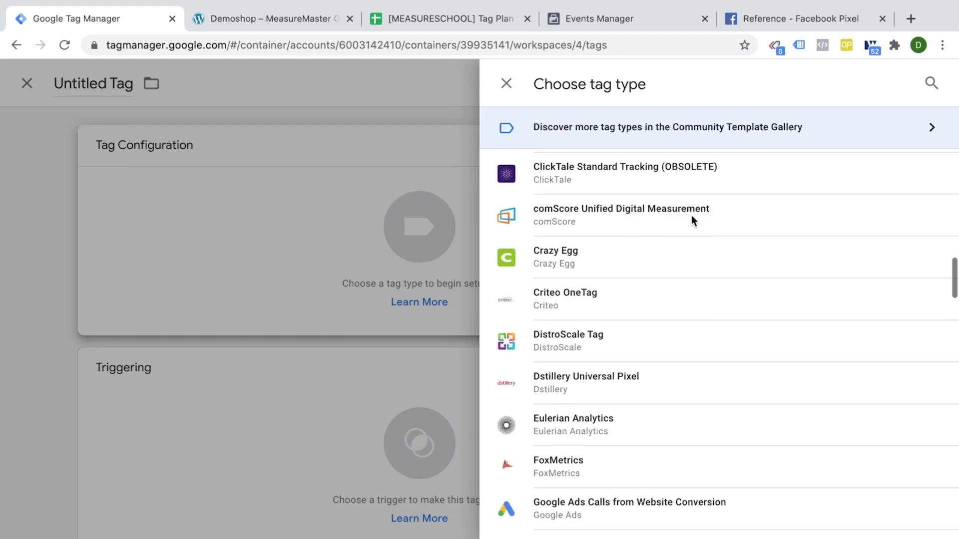
{"action": "scroll", "coordinate": [693, 221], "scroll_direction": "down", "scroll_amount": 3}
{"action": "scroll", "coordinate": [694, 221], "scroll_direction": "down", "scroll_amount": 5}
{"action": "scroll", "coordinate": [693, 221], "scroll_direction": "down", "scroll_amount": 5}
{"action": "scroll", "coordinate": [693, 221], "scroll_direction": "down", "scroll_amount": 5}
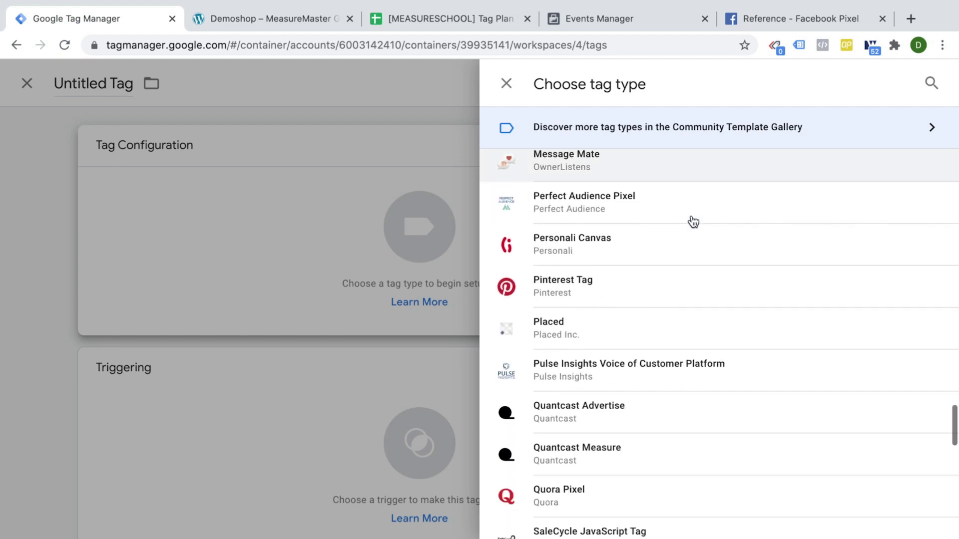
{"action": "scroll", "coordinate": [693, 220], "scroll_direction": "down", "scroll_amount": 5}
{"action": "scroll", "coordinate": [693, 221], "scroll_direction": "down", "scroll_amount": 3}
{"action": "scroll", "coordinate": [693, 222], "scroll_direction": "up", "scroll_amount": 3}
{"action": "scroll", "coordinate": [693, 222], "scroll_direction": "up", "scroll_amount": 8}
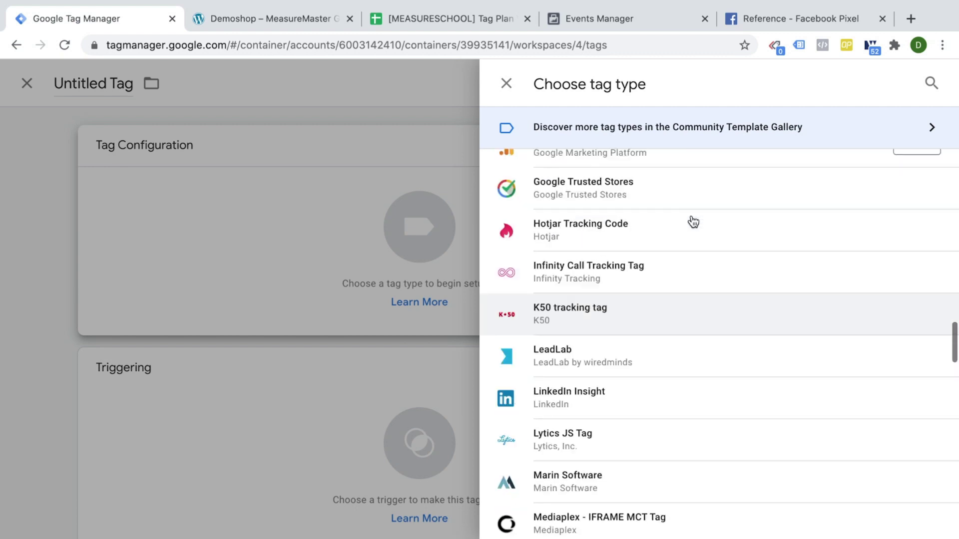
{"action": "scroll", "coordinate": [692, 221], "scroll_direction": "up", "scroll_amount": 8}
{"action": "scroll", "coordinate": [693, 221], "scroll_direction": "up", "scroll_amount": 3}
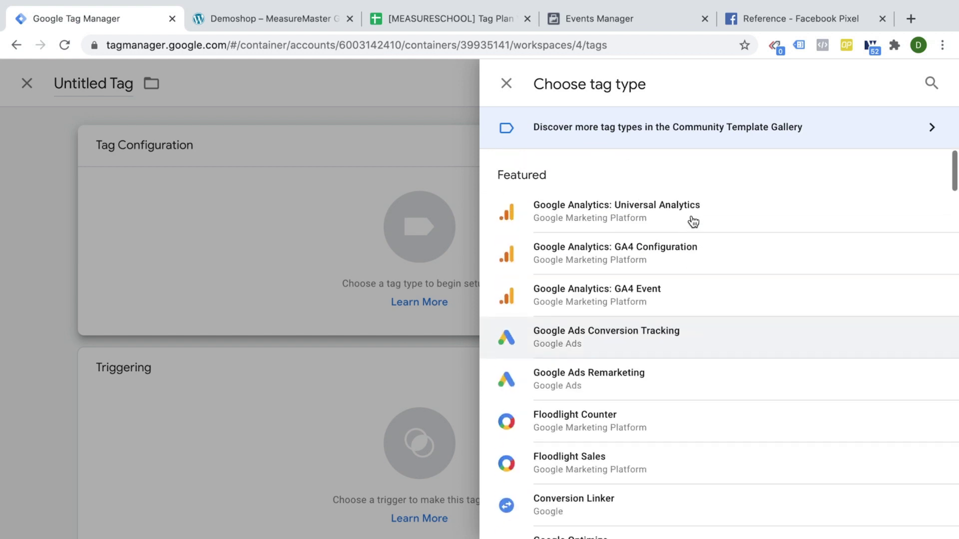
{"action": "left_click", "coordinate": [712, 139]}
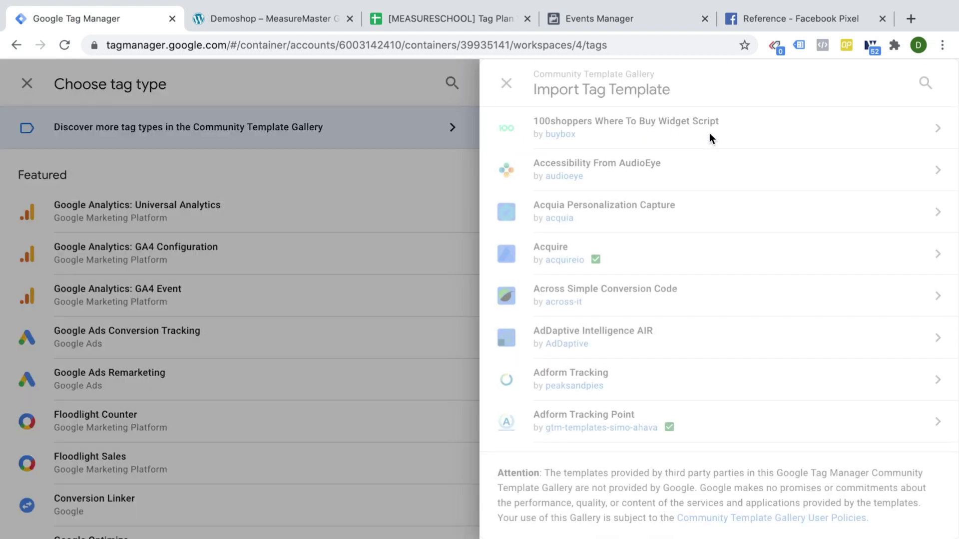
{"action": "left_click", "coordinate": [926, 83]}
{"action": "type", "text": "templa"}
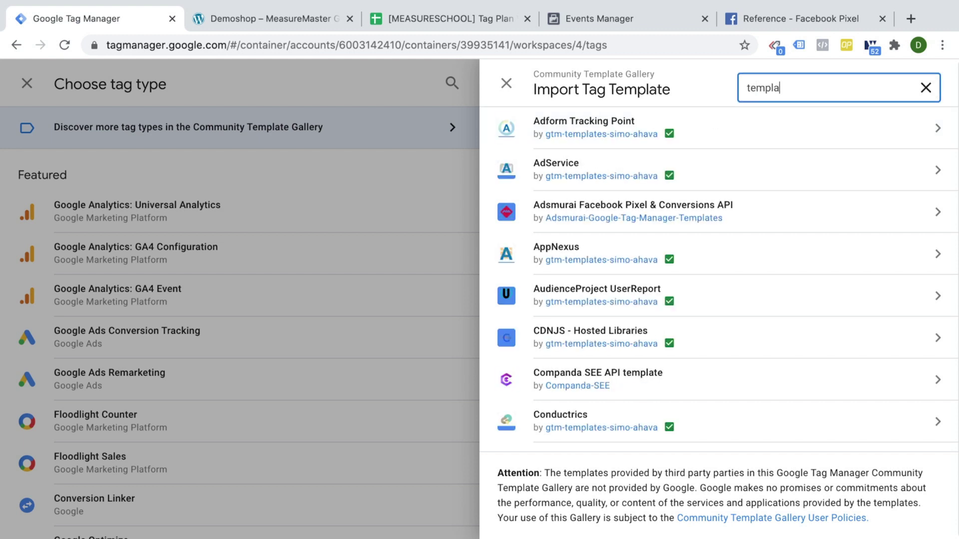
{"action": "type", "text": "face"}
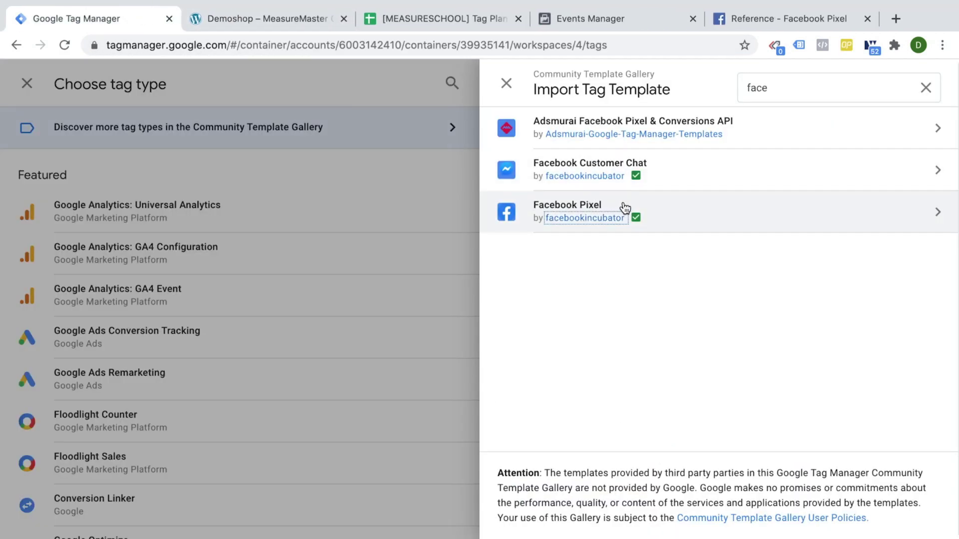
{"action": "left_click", "coordinate": [591, 206]}
{"action": "left_click", "coordinate": [837, 83]}
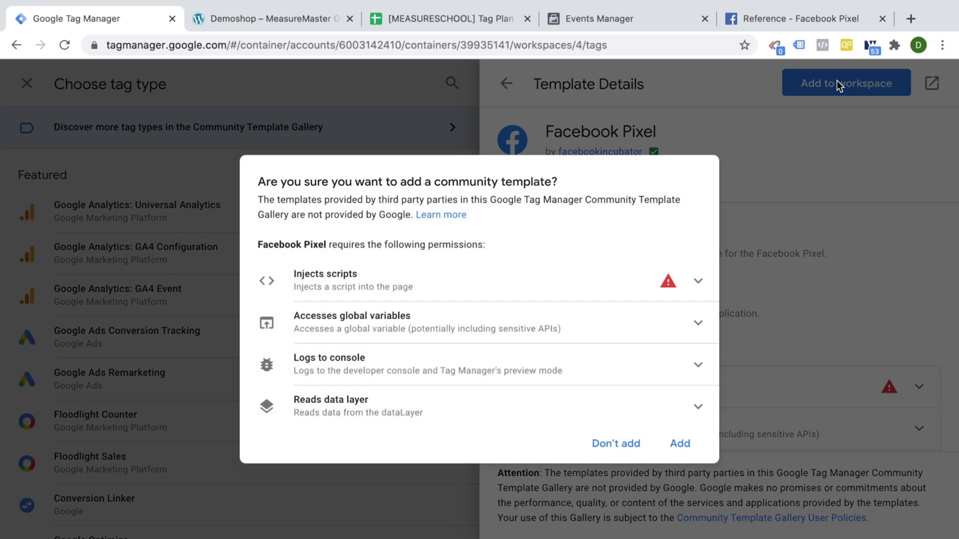
{"action": "left_click", "coordinate": [681, 444]}
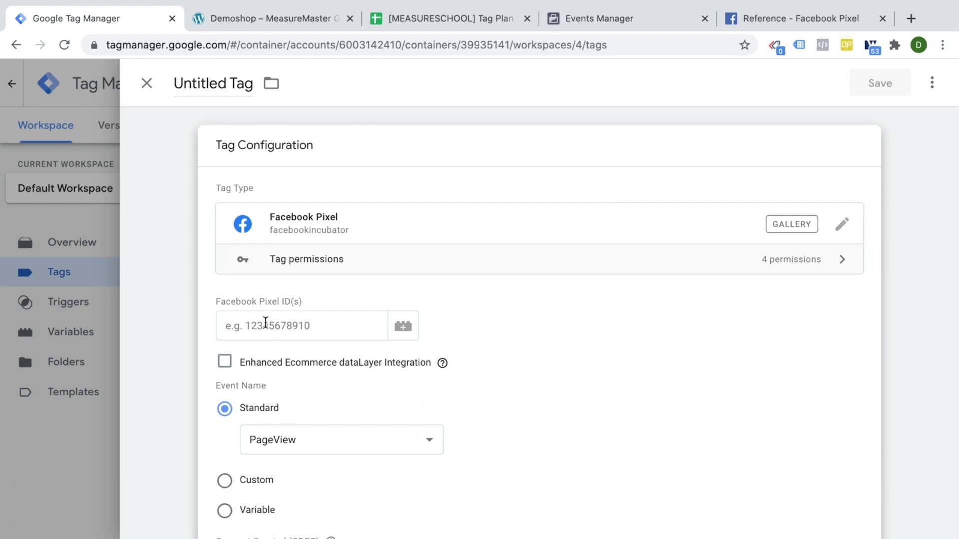
{"action": "type", "text": "2388714421198052"}
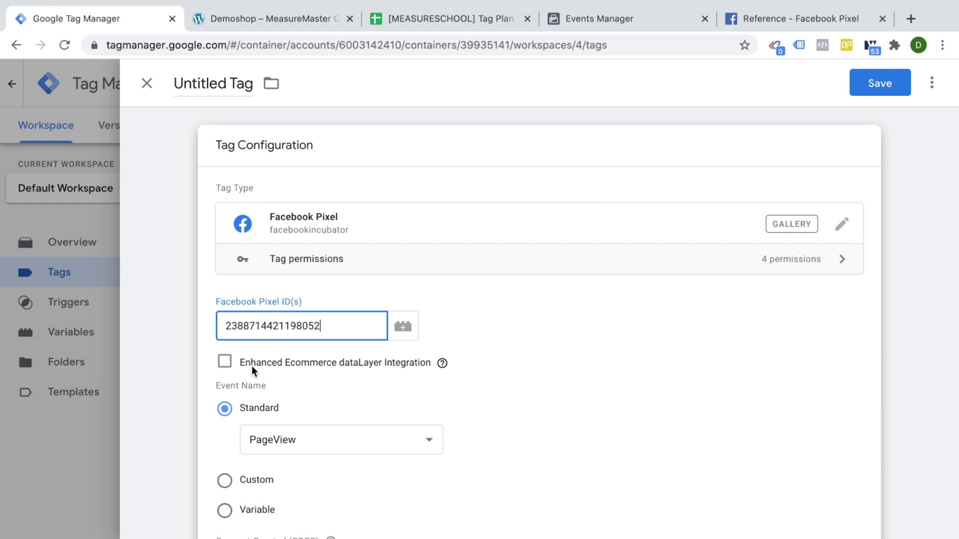
{"action": "scroll", "coordinate": [253, 371], "scroll_direction": "down", "scroll_amount": 3}
{"action": "scroll", "coordinate": [253, 371], "scroll_direction": "down", "scroll_amount": 3}
{"action": "scroll", "coordinate": [253, 371], "scroll_direction": "down", "scroll_amount": 3}
{"action": "scroll", "coordinate": [253, 370], "scroll_direction": "down", "scroll_amount": 2}
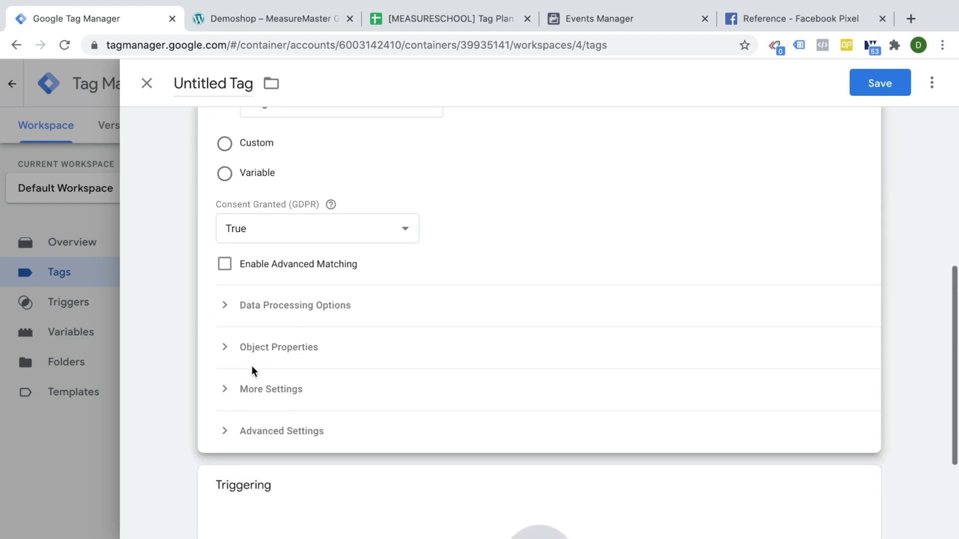
{"action": "scroll", "coordinate": [252, 371], "scroll_direction": "up", "scroll_amount": 10}
Rename the tag, give the Fb - Pageview - All Pages tag the All Pages trigger, save, and start Preview
{"action": "double_click", "coordinate": [194, 81]}
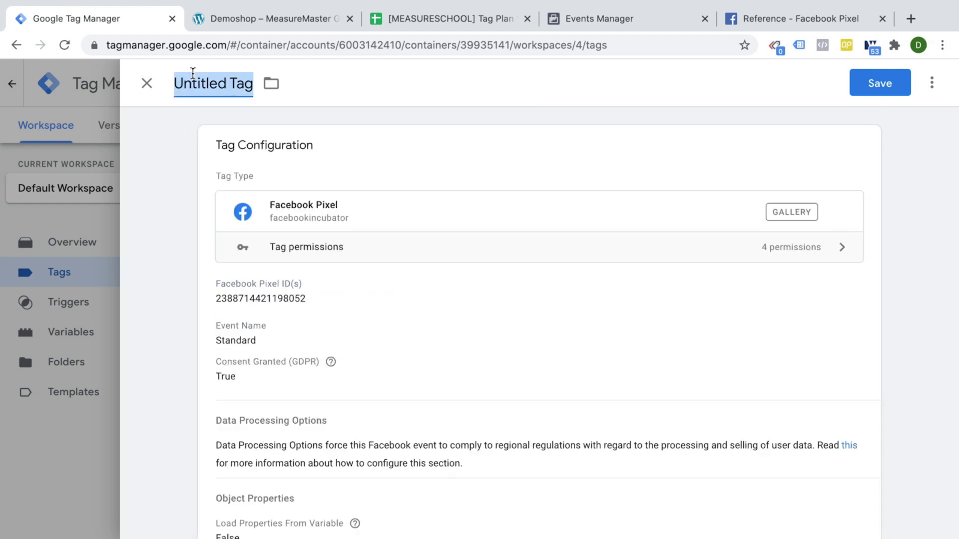
{"action": "type", "text": "Fb - Pageview - All Pages"}
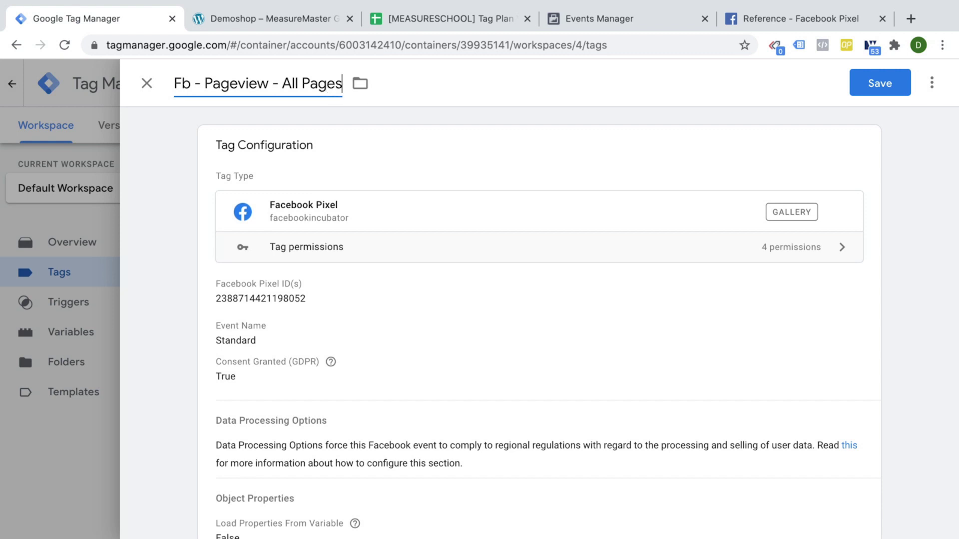
{"action": "scroll", "coordinate": [345, 224], "scroll_direction": "down", "scroll_amount": 5}
{"action": "scroll", "coordinate": [345, 224], "scroll_direction": "down", "scroll_amount": 5}
{"action": "left_click", "coordinate": [344, 390]}
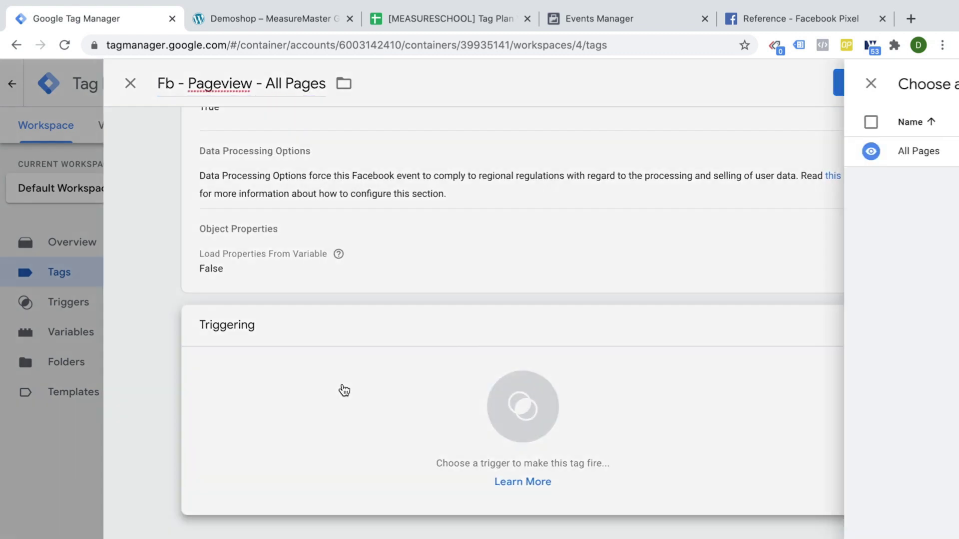
{"action": "left_click", "coordinate": [220, 151]}
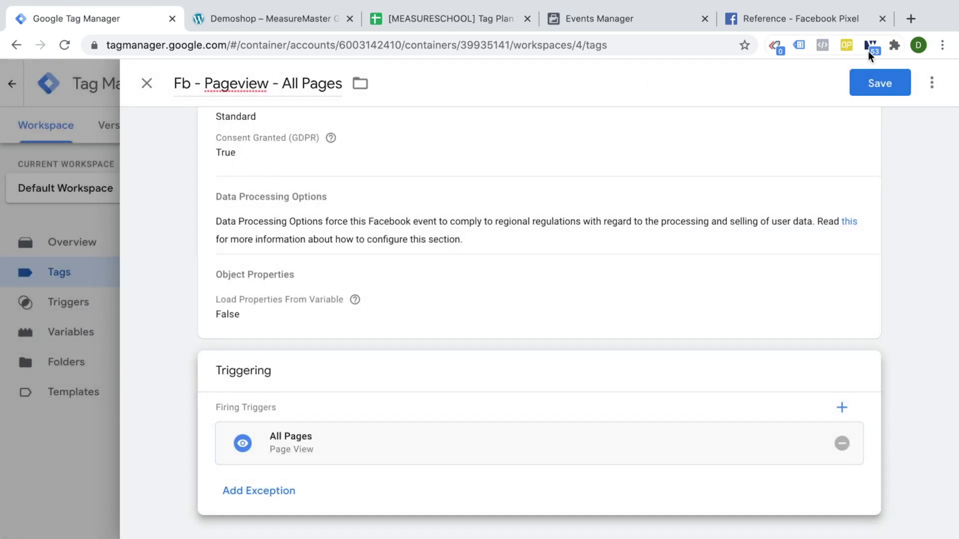
{"action": "left_click", "coordinate": [880, 83]}
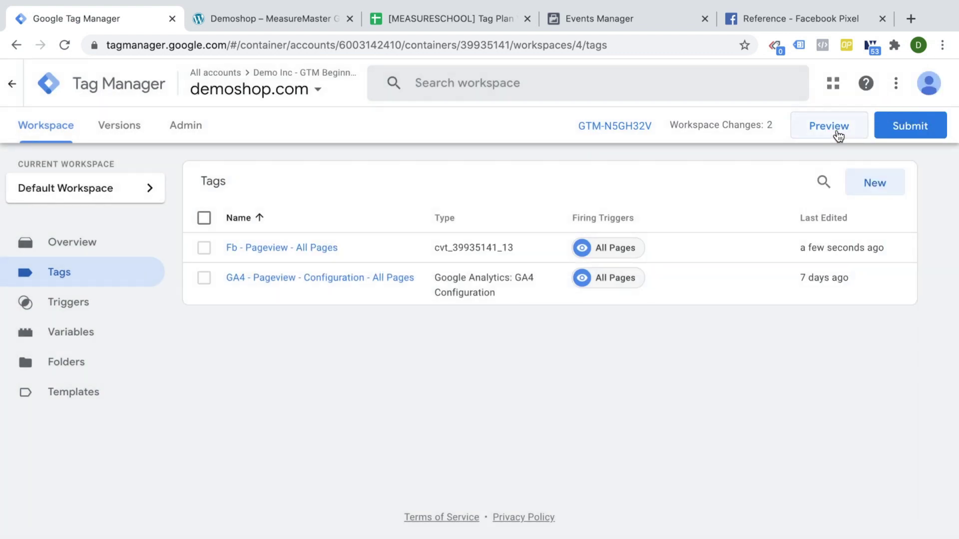
{"action": "left_click", "coordinate": [839, 133]}
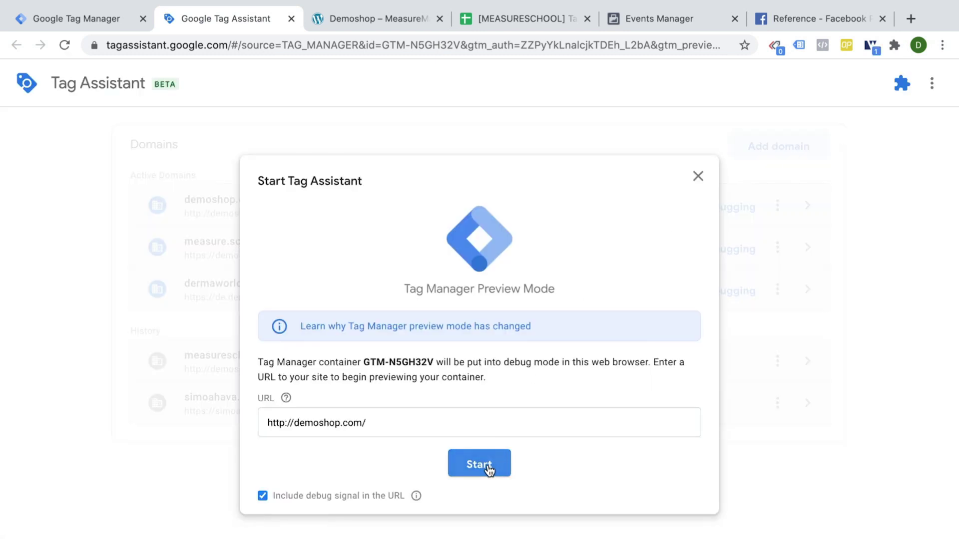
Connect Tag Assistant preview to demoshop.com and check fired tags on the Data Ninja product page
{"action": "left_click", "coordinate": [489, 466]}
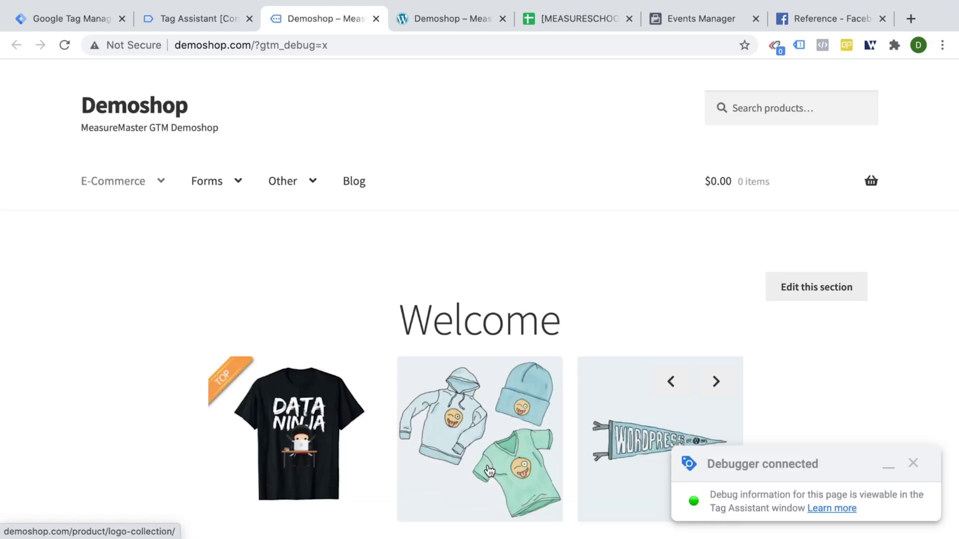
{"action": "left_click", "coordinate": [217, 24]}
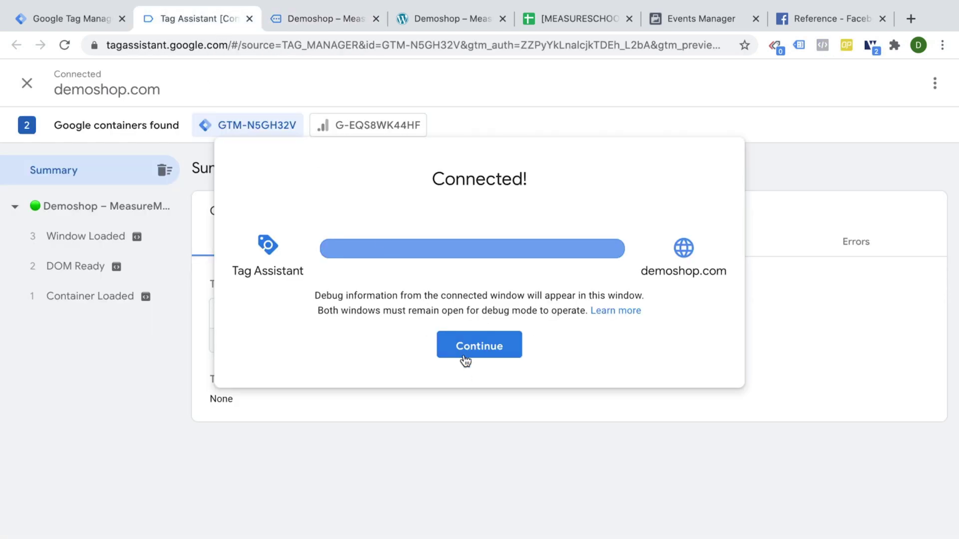
{"action": "left_click", "coordinate": [476, 345]}
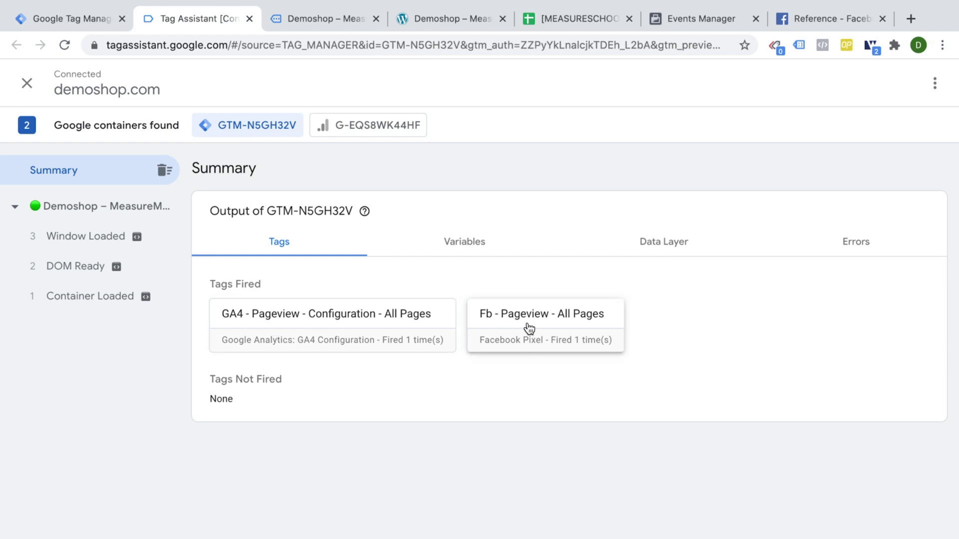
{"action": "left_click", "coordinate": [325, 19]}
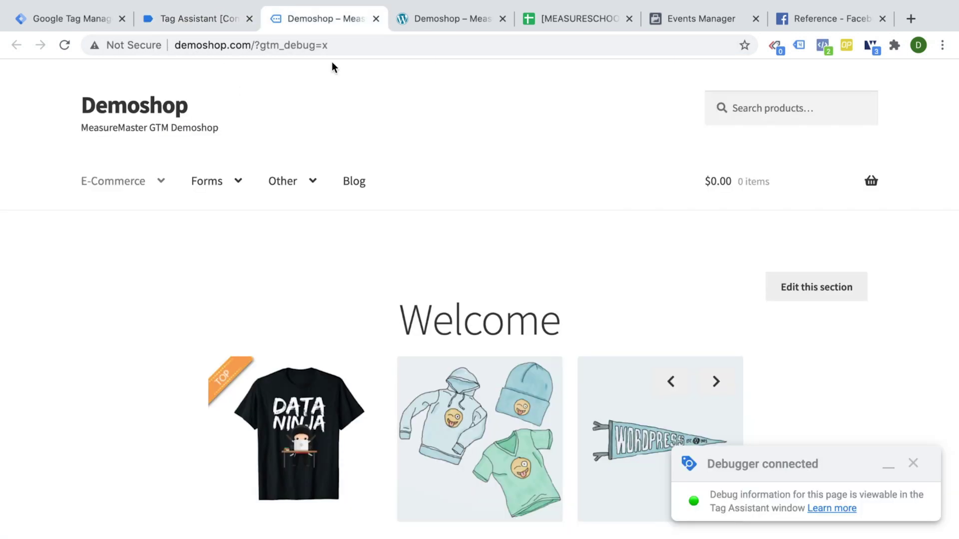
{"action": "left_click", "coordinate": [296, 439]}
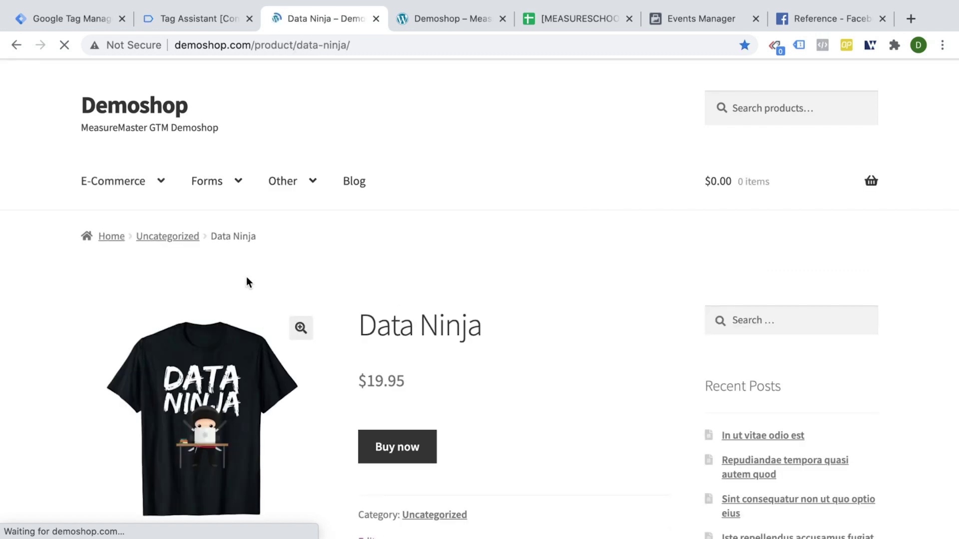
{"action": "left_click", "coordinate": [200, 17]}
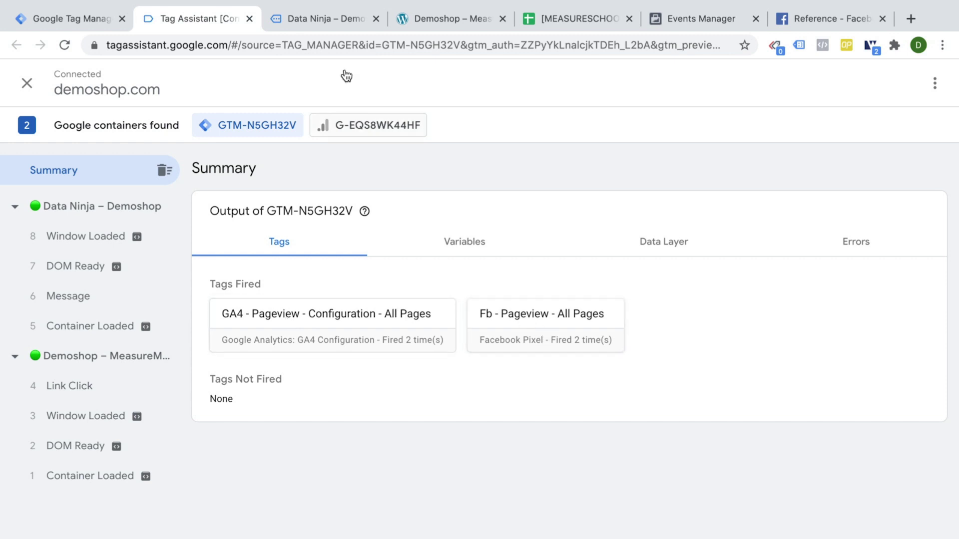
Confirm with Pixel Helper that a PageView event fires on the Data Ninja page
{"action": "left_click", "coordinate": [297, 21]}
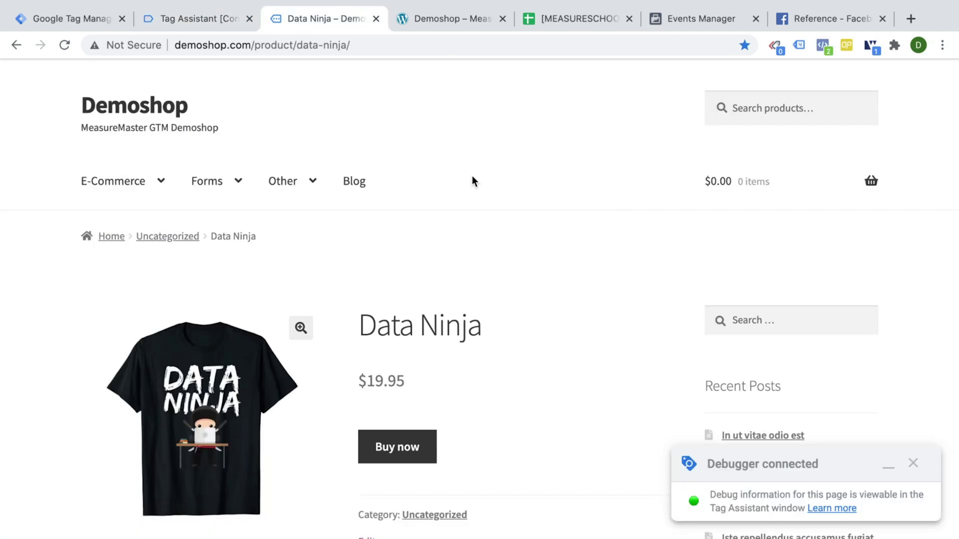
{"action": "left_click", "coordinate": [821, 45]}
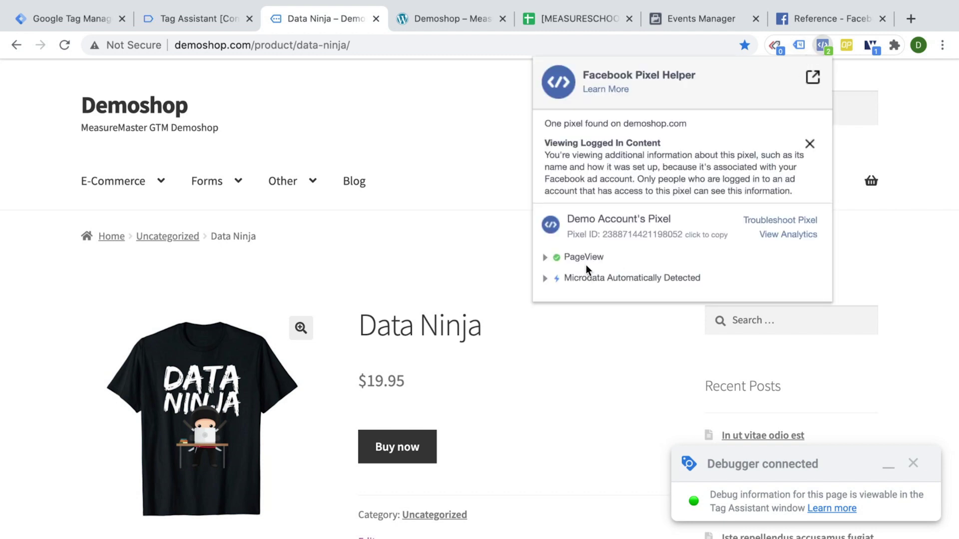
{"action": "left_click", "coordinate": [479, 127]}
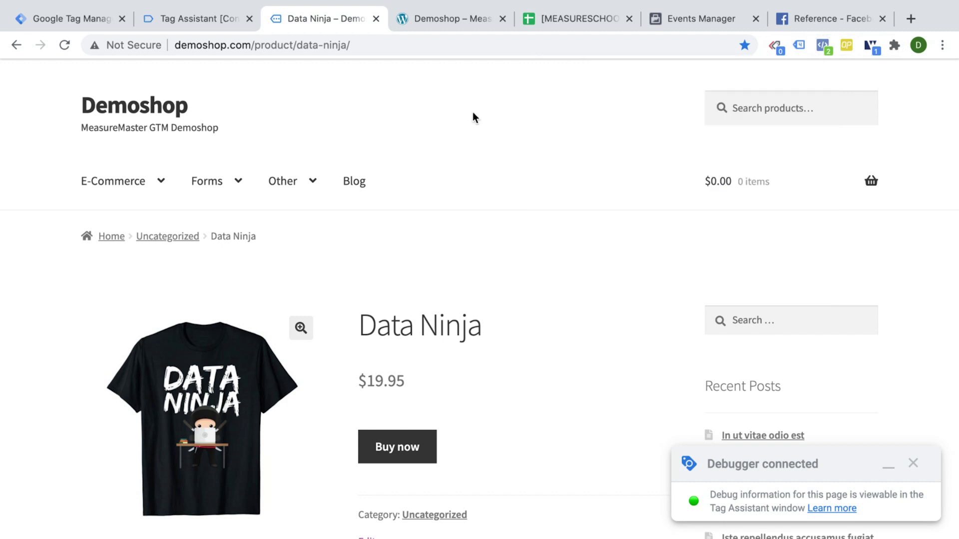
{"action": "left_click", "coordinate": [696, 19]}
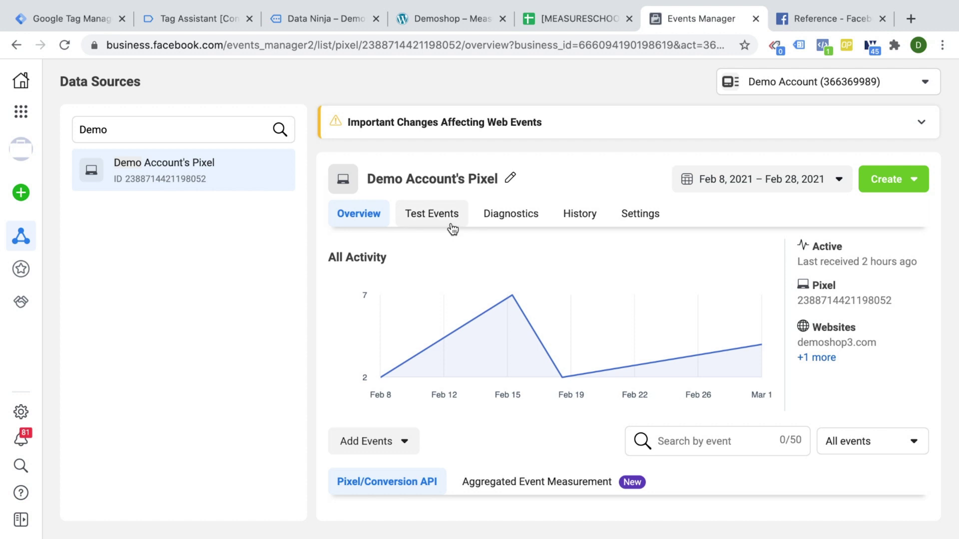
Reload the Data Ninja page to send a test PageView and inspect its details in Test Events
{"action": "left_click", "coordinate": [432, 213]}
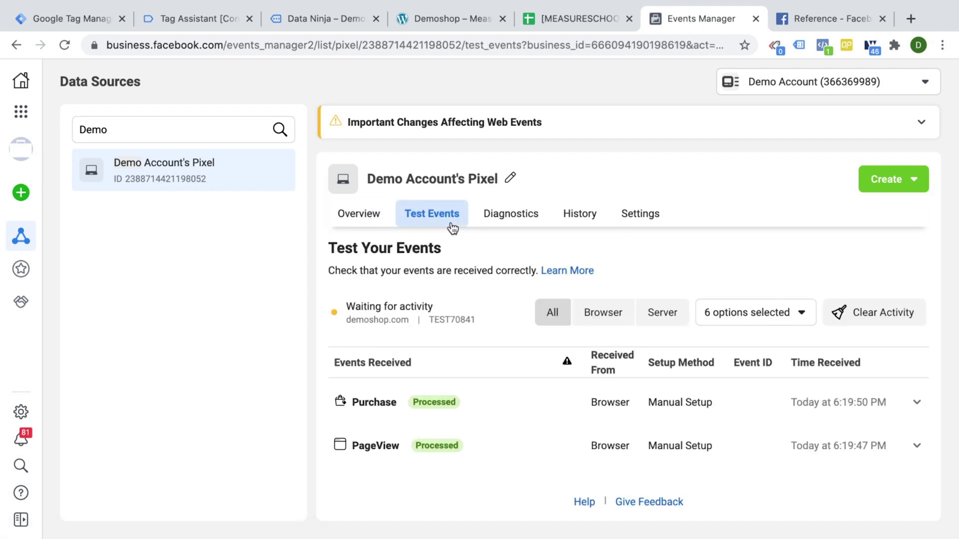
{"action": "scroll", "coordinate": [503, 331], "scroll_direction": "down", "scroll_amount": 3}
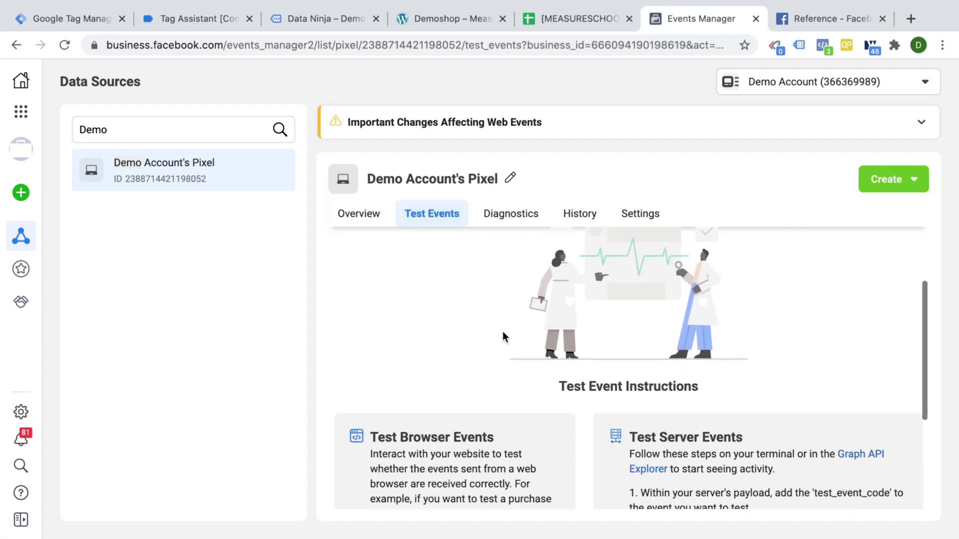
{"action": "scroll", "coordinate": [503, 332], "scroll_direction": "down", "scroll_amount": 2}
{"action": "scroll", "coordinate": [503, 331], "scroll_direction": "down", "scroll_amount": 2}
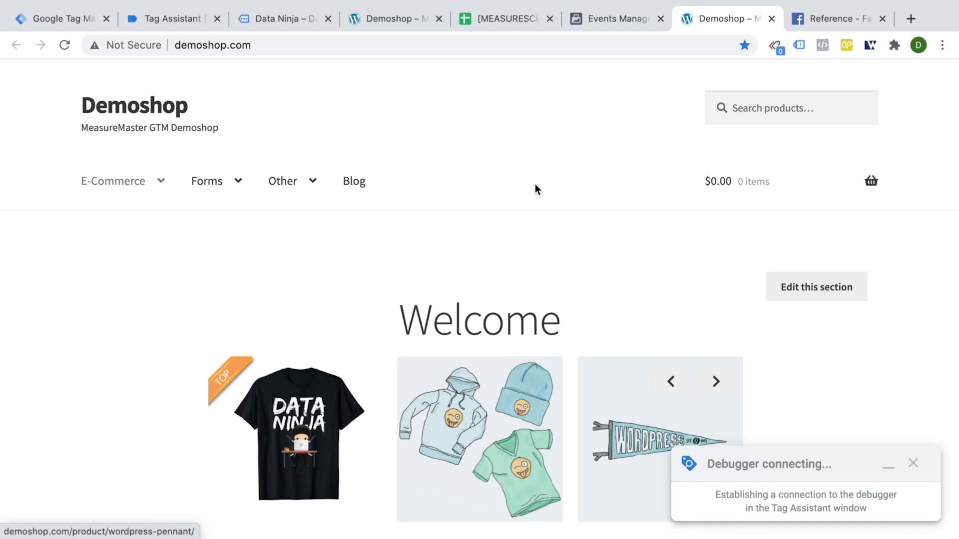
{"action": "left_click", "coordinate": [283, 23]}
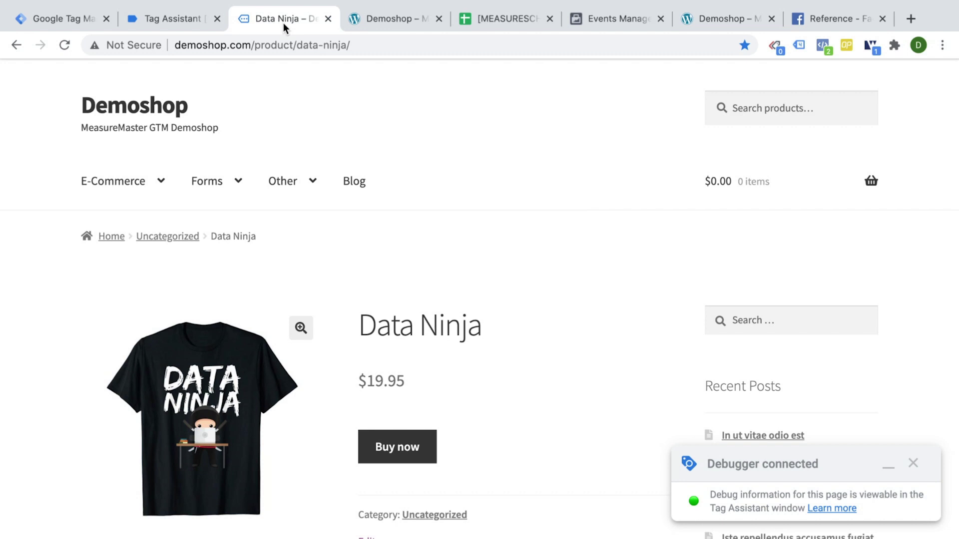
{"action": "left_click", "coordinate": [64, 45]}
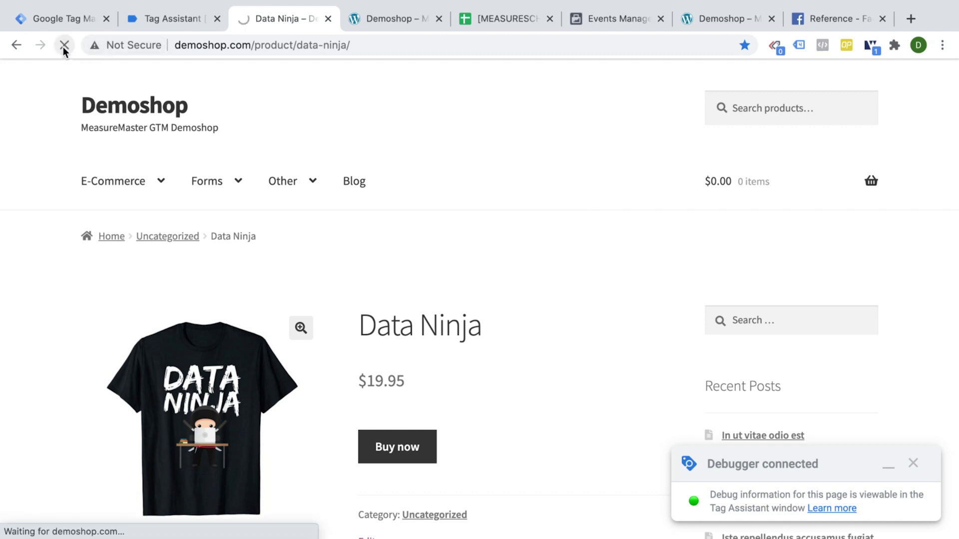
{"action": "left_click", "coordinate": [617, 18]}
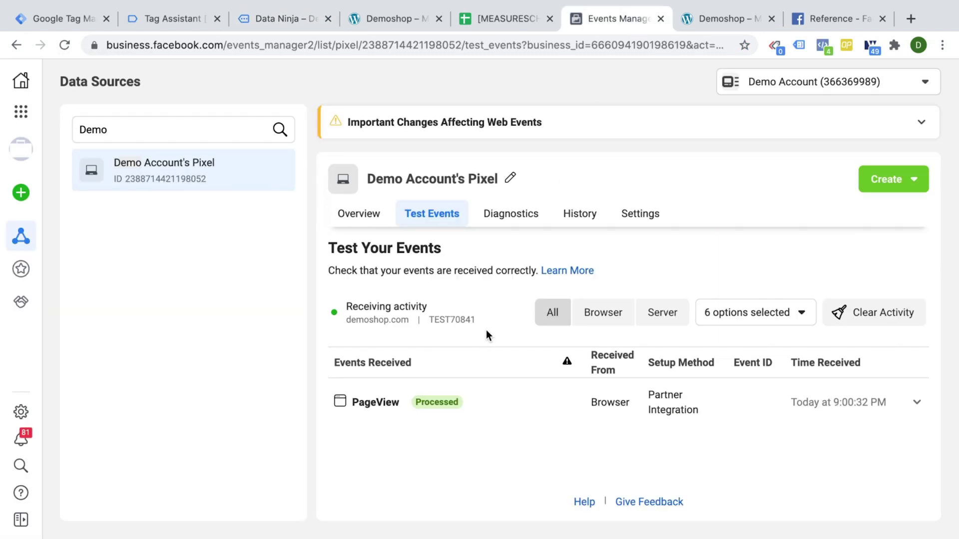
{"action": "left_click", "coordinate": [379, 412]}
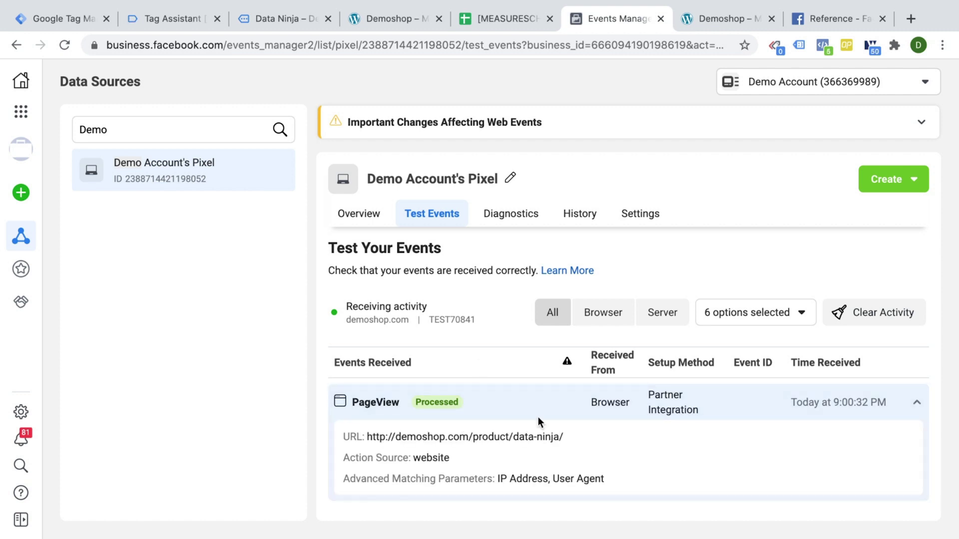
{"action": "left_click", "coordinate": [189, 20]}
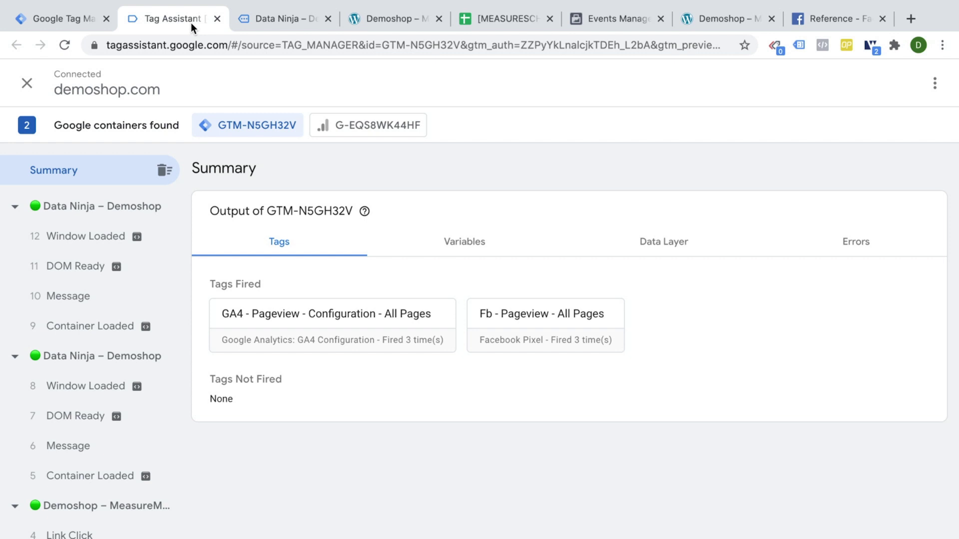
Go to the GTM workspace tag list, then the MEASURESCHOOL Tag Plan sheet
{"action": "left_click", "coordinate": [80, 21]}
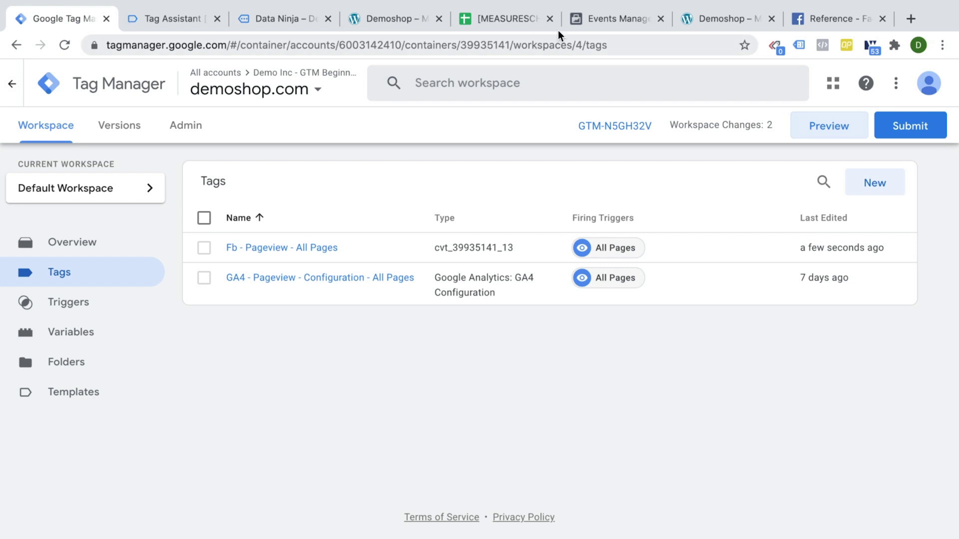
{"action": "left_click", "coordinate": [507, 18]}
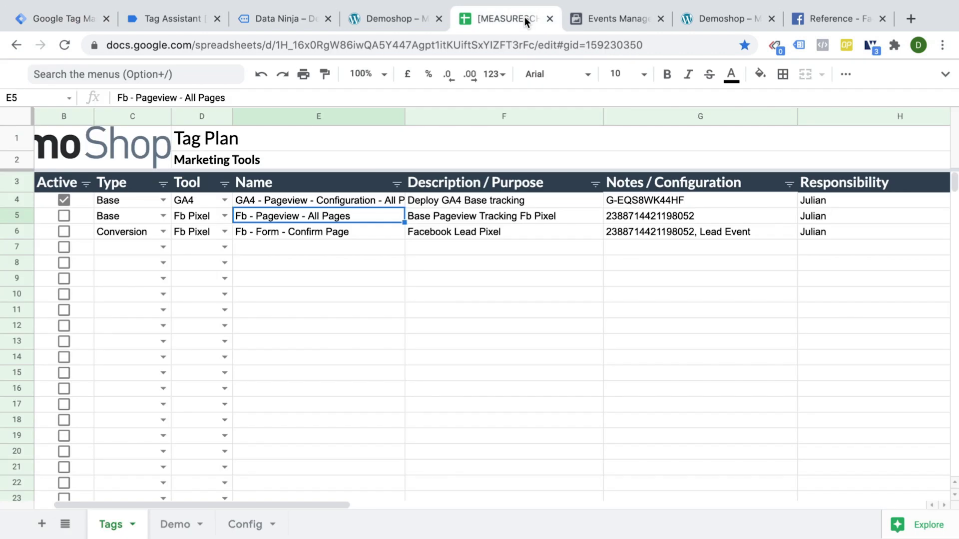
Review the Fb - Form - Confirm Page row, then bring up Demoshop's Forms menu
{"action": "left_click", "coordinate": [322, 233]}
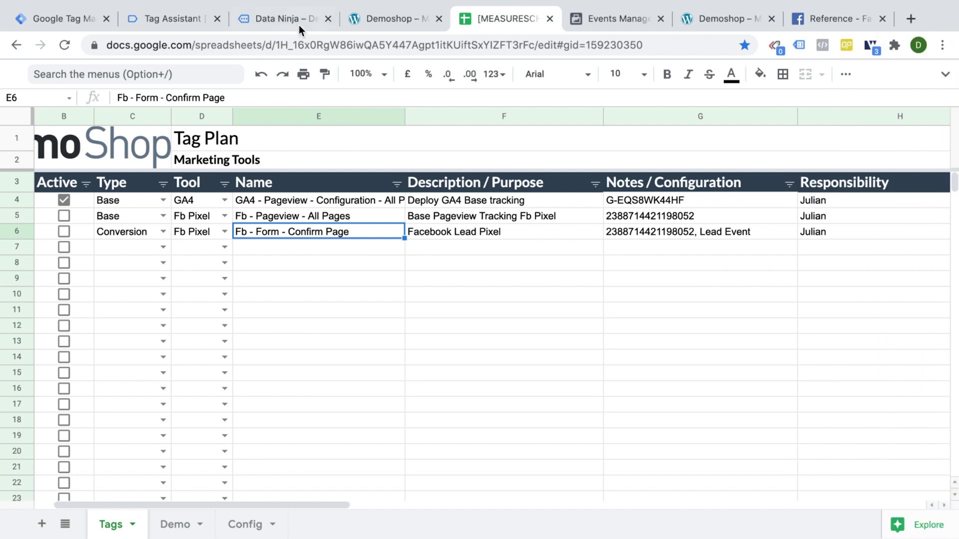
{"action": "left_click", "coordinate": [287, 24]}
{"action": "mouse_move", "coordinate": [216, 181]}
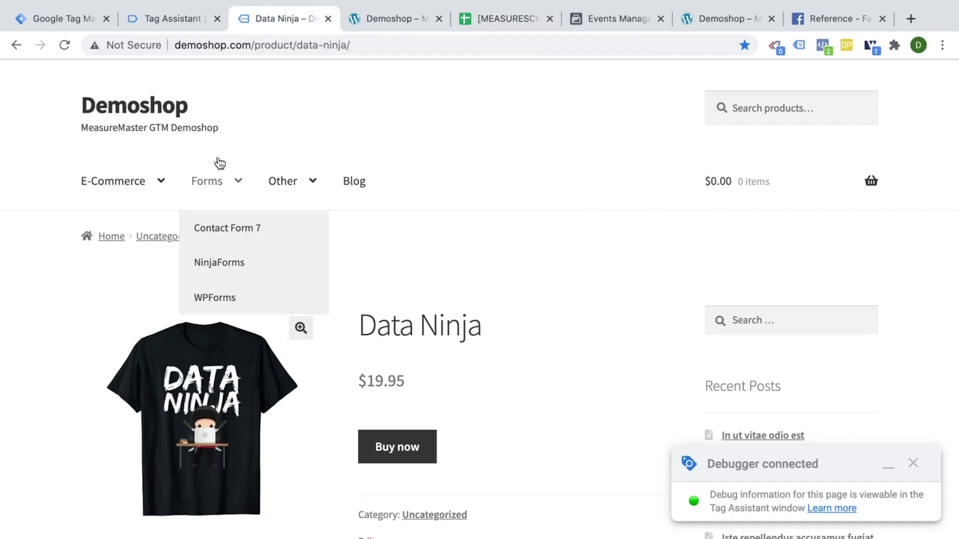
Submit the NinjaForms contact form with autofilled name, email and a typed message
{"action": "left_click", "coordinate": [225, 265]}
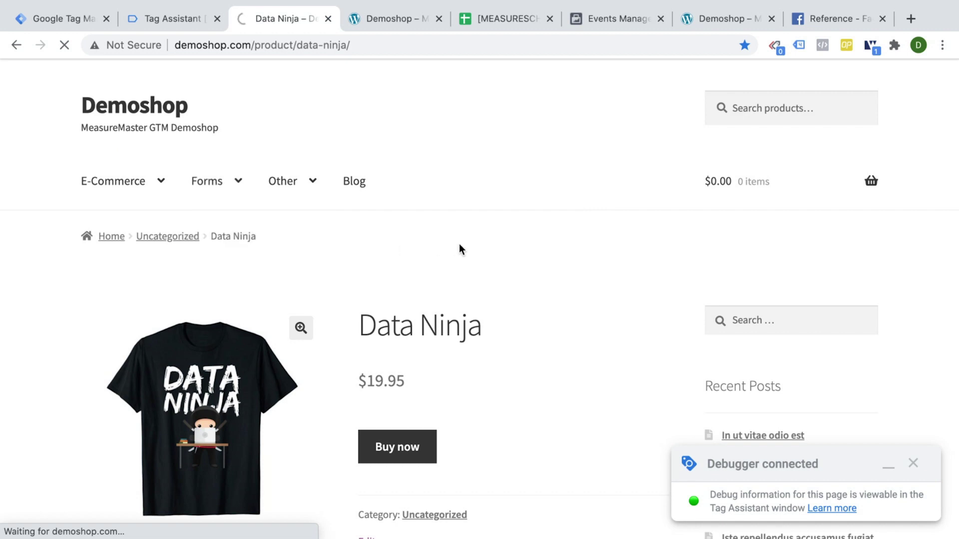
{"action": "scroll", "coordinate": [458, 243], "scroll_direction": "down", "scroll_amount": 4}
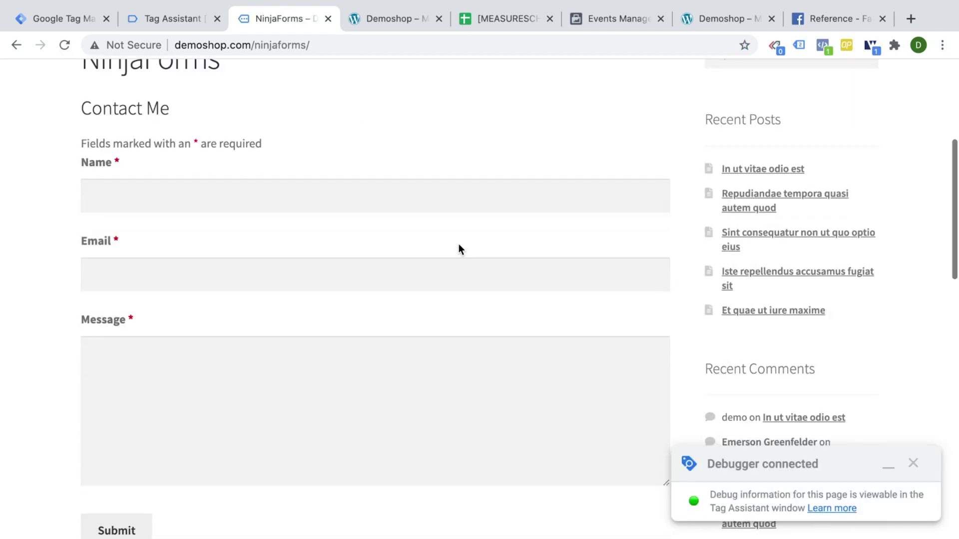
{"action": "left_click", "coordinate": [299, 184]}
{"action": "left_click", "coordinate": [150, 240]}
{"action": "left_click", "coordinate": [158, 387]}
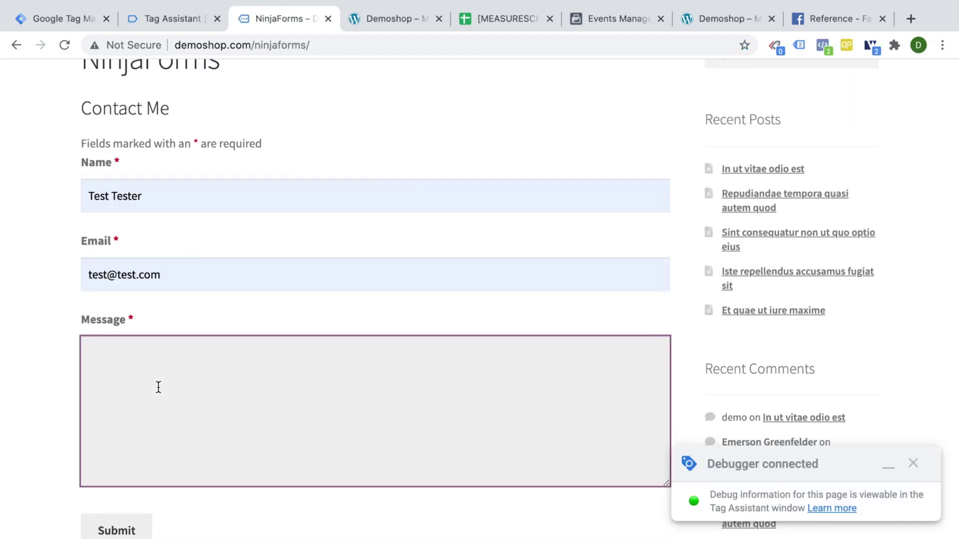
{"action": "type", "text": "test"}
{"action": "scroll", "coordinate": [159, 388], "scroll_direction": "down", "scroll_amount": 2}
{"action": "left_click", "coordinate": [110, 383]}
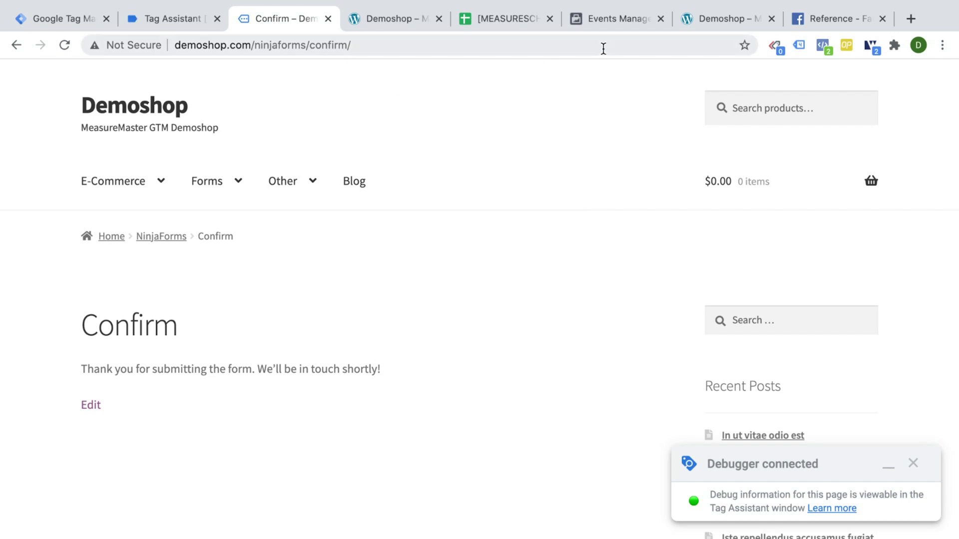
{"action": "left_click", "coordinate": [829, 26]}
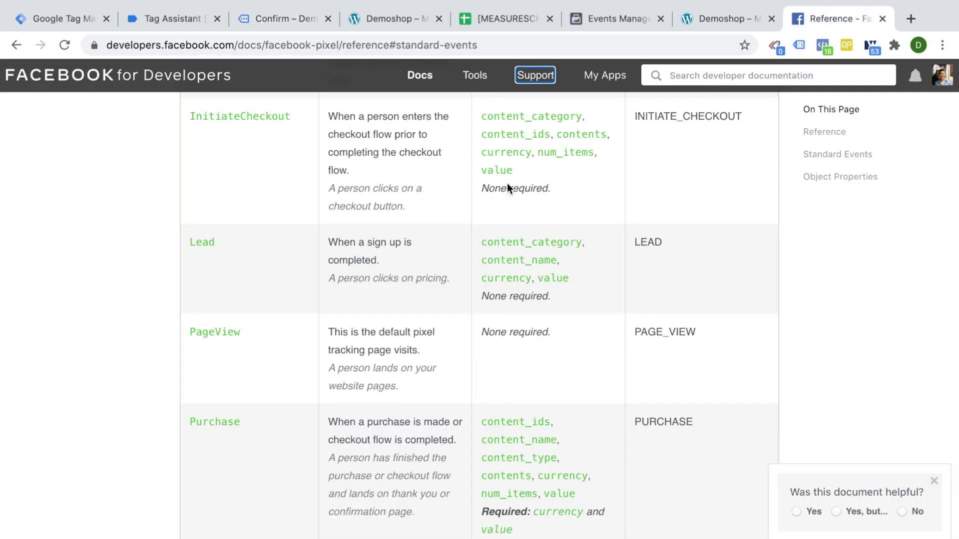
{"action": "scroll", "coordinate": [477, 200], "scroll_direction": "up", "scroll_amount": 8}
{"action": "scroll", "coordinate": [476, 201], "scroll_direction": "up", "scroll_amount": 8}
{"action": "scroll", "coordinate": [476, 201], "scroll_direction": "up", "scroll_amount": 8}
{"action": "scroll", "coordinate": [477, 201], "scroll_direction": "down", "scroll_amount": 3}
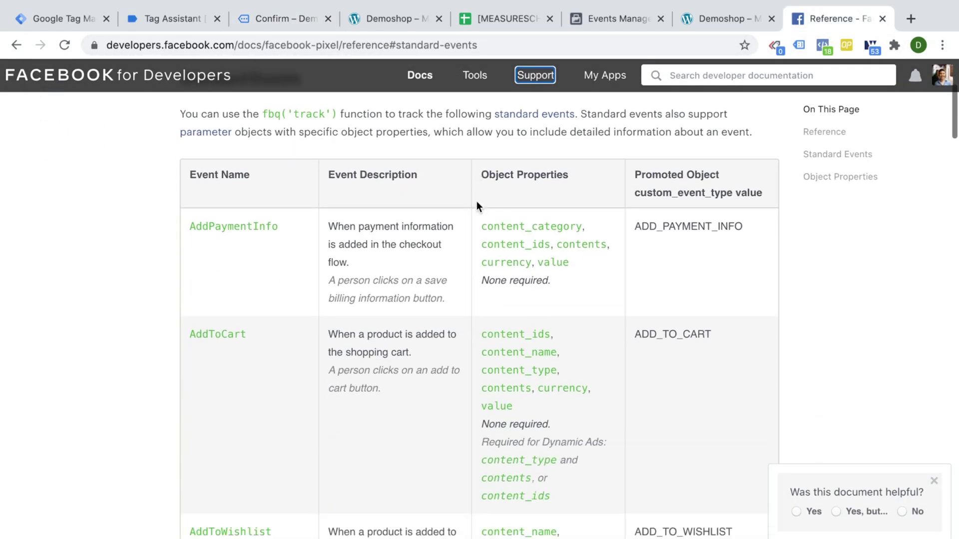
{"action": "scroll", "coordinate": [476, 201], "scroll_direction": "down", "scroll_amount": 1}
{"action": "double_click", "coordinate": [233, 202]}
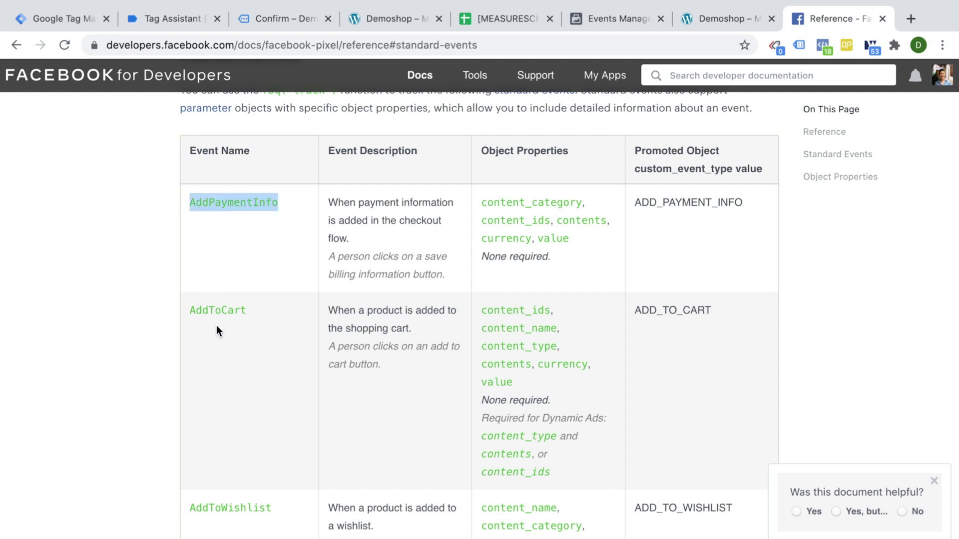
{"action": "double_click", "coordinate": [217, 310]}
{"action": "scroll", "coordinate": [217, 317], "scroll_direction": "down", "scroll_amount": 3}
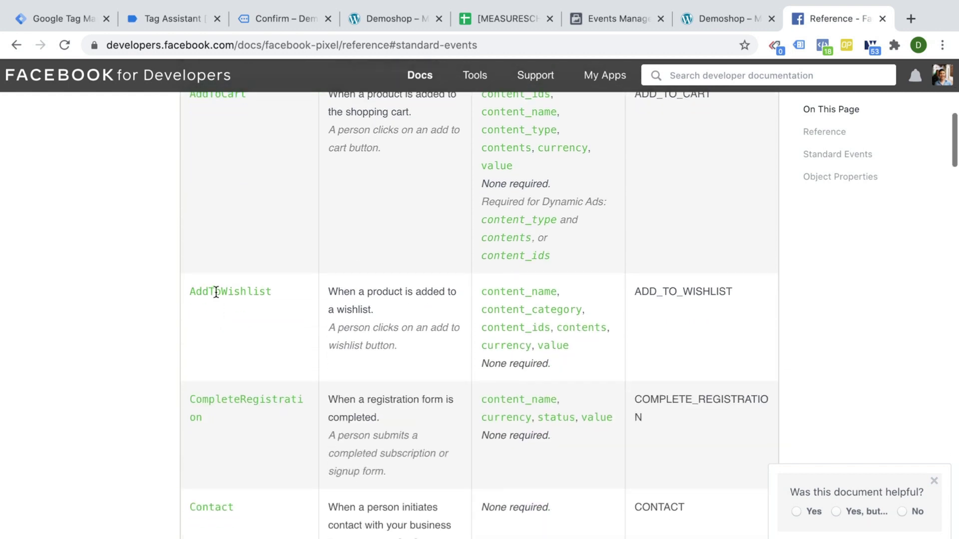
{"action": "double_click", "coordinate": [215, 291]}
{"action": "scroll", "coordinate": [216, 292], "scroll_direction": "down", "scroll_amount": 5}
{"action": "scroll", "coordinate": [216, 292], "scroll_direction": "down", "scroll_amount": 3}
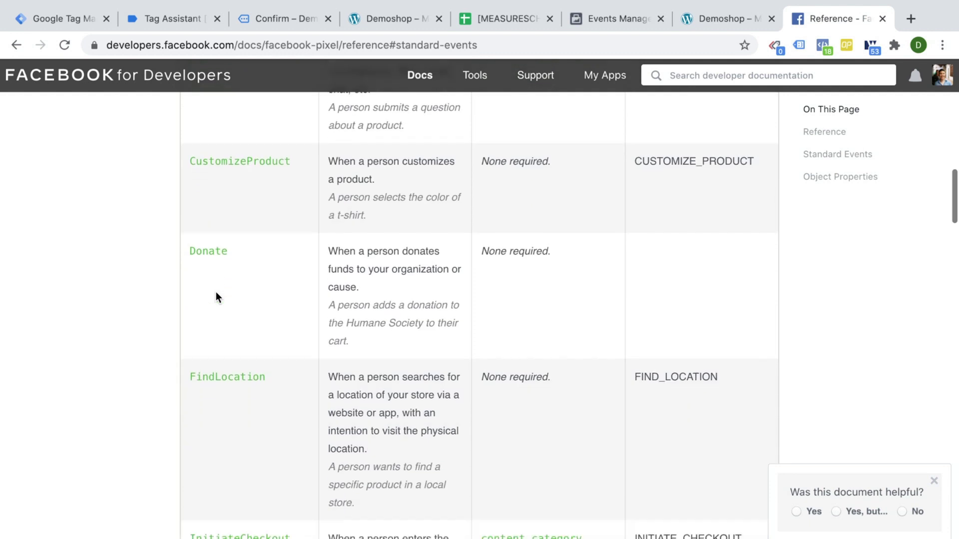
{"action": "scroll", "coordinate": [216, 298], "scroll_direction": "down", "scroll_amount": 1}
{"action": "scroll", "coordinate": [215, 297], "scroll_direction": "down", "scroll_amount": 1}
{"action": "scroll", "coordinate": [216, 298], "scroll_direction": "down", "scroll_amount": 1}
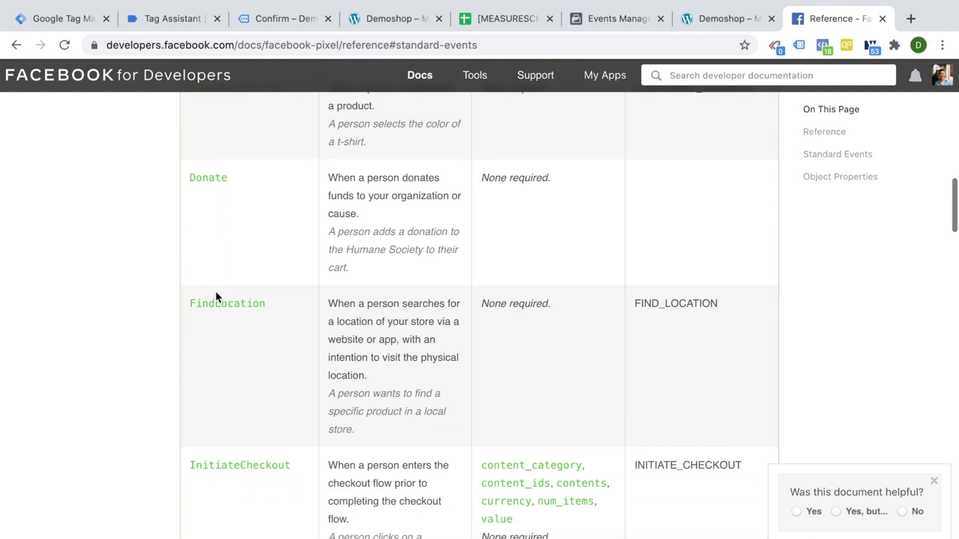
{"action": "scroll", "coordinate": [216, 298], "scroll_direction": "down", "scroll_amount": 1}
{"action": "scroll", "coordinate": [217, 297], "scroll_direction": "down", "scroll_amount": 1}
{"action": "scroll", "coordinate": [216, 297], "scroll_direction": "down", "scroll_amount": 1}
{"action": "scroll", "coordinate": [216, 297], "scroll_direction": "down", "scroll_amount": 1}
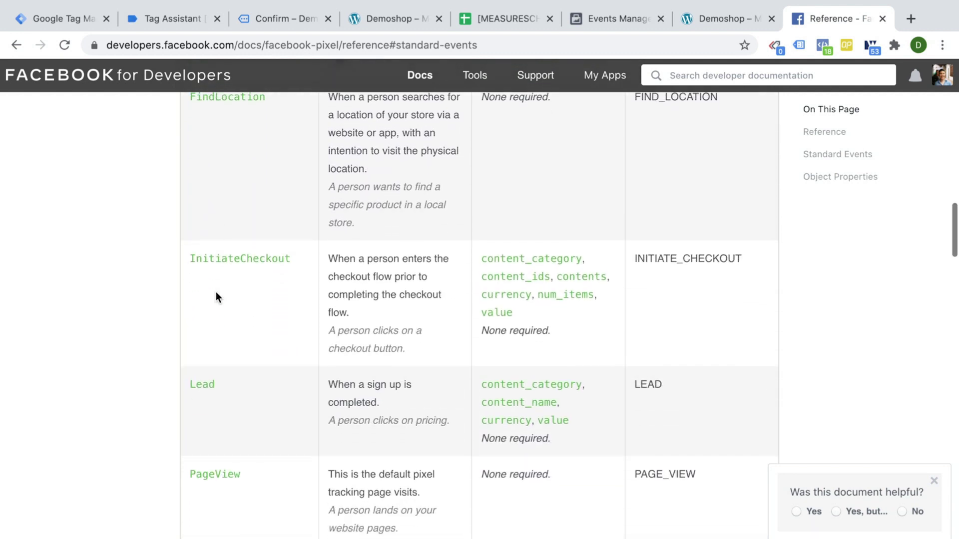
{"action": "scroll", "coordinate": [215, 298], "scroll_direction": "down", "scroll_amount": 1}
{"action": "scroll", "coordinate": [216, 297], "scroll_direction": "down", "scroll_amount": 2}
{"action": "scroll", "coordinate": [217, 297], "scroll_direction": "down", "scroll_amount": 1}
{"action": "scroll", "coordinate": [216, 298], "scroll_direction": "down", "scroll_amount": 1}
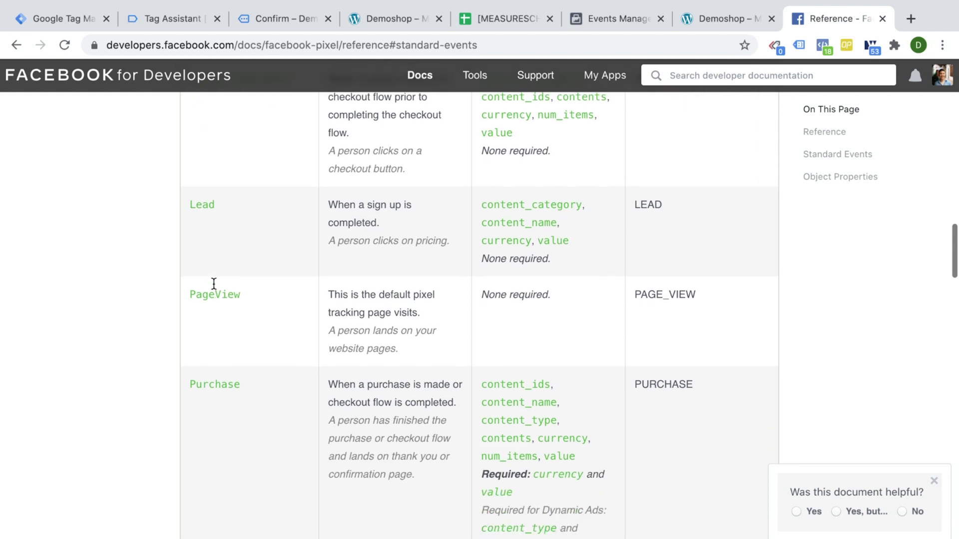
{"action": "double_click", "coordinate": [198, 206]}
{"action": "left_click", "coordinate": [281, 18]}
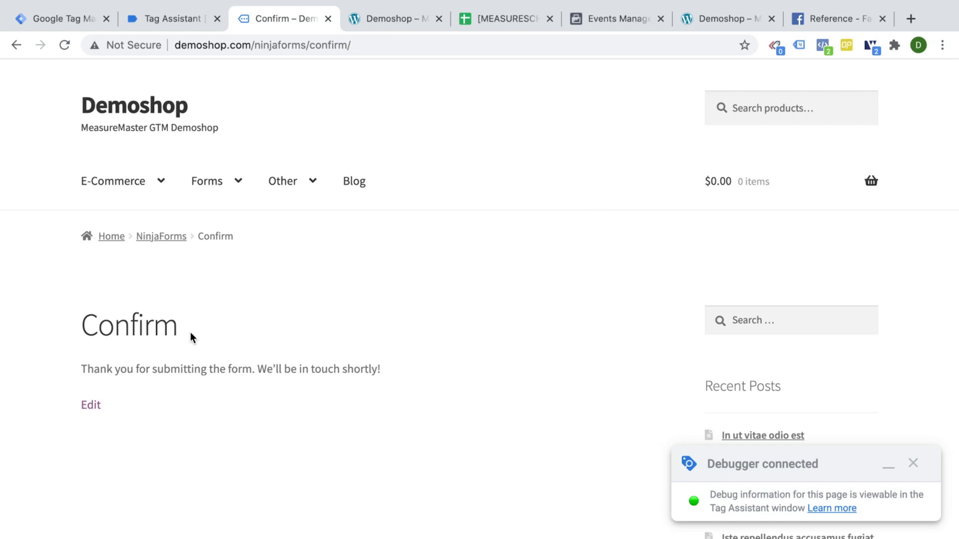
Check that the Confirm – Demoshop Container Loaded variables show Page Path /ninjaforms/confirm/
{"action": "left_click", "coordinate": [172, 18]}
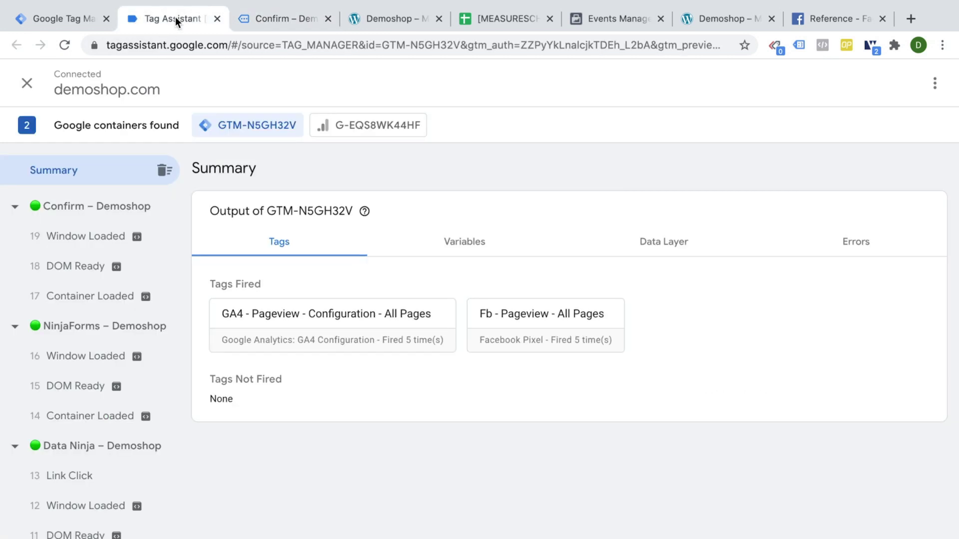
{"action": "left_click", "coordinate": [96, 208]}
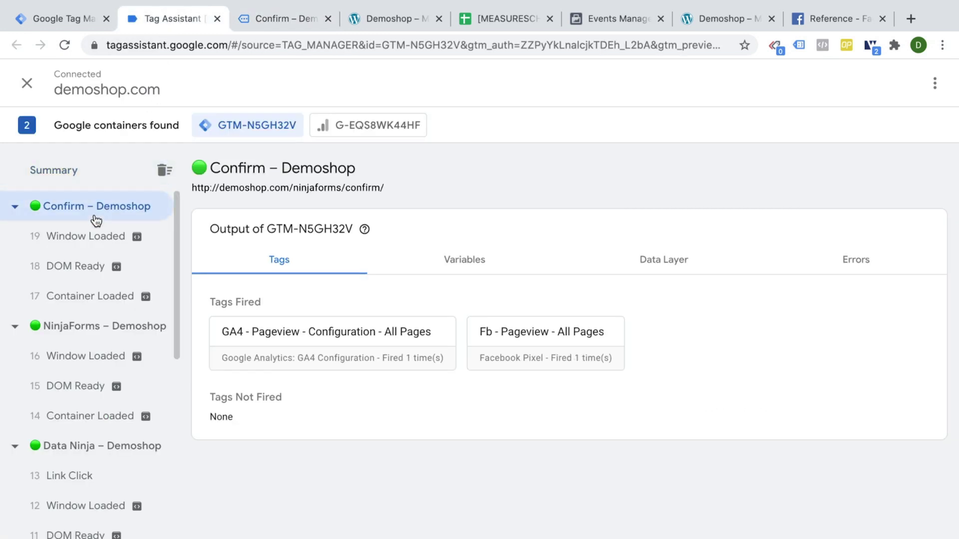
{"action": "left_click", "coordinate": [455, 261]}
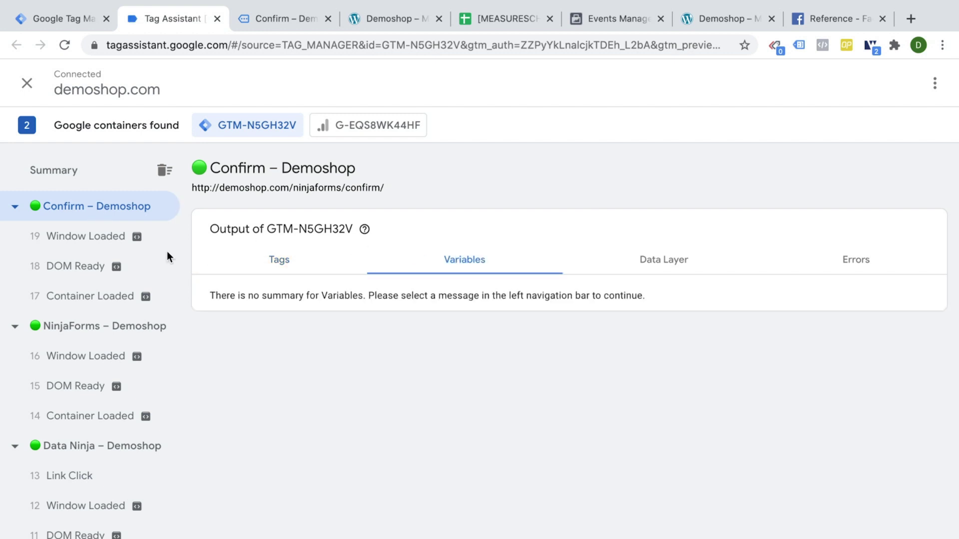
{"action": "left_click", "coordinate": [81, 296]}
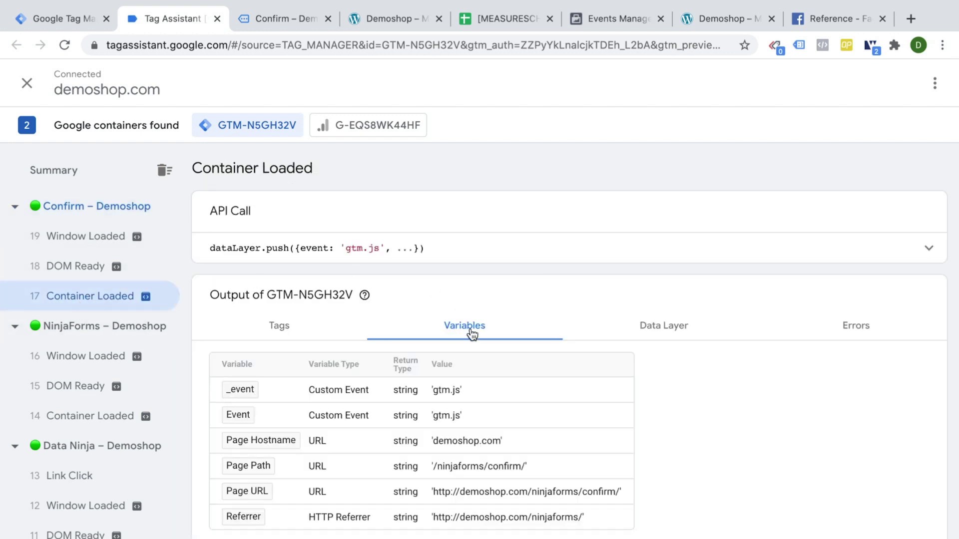
{"action": "scroll", "coordinate": [472, 332], "scroll_direction": "down", "scroll_amount": 1}
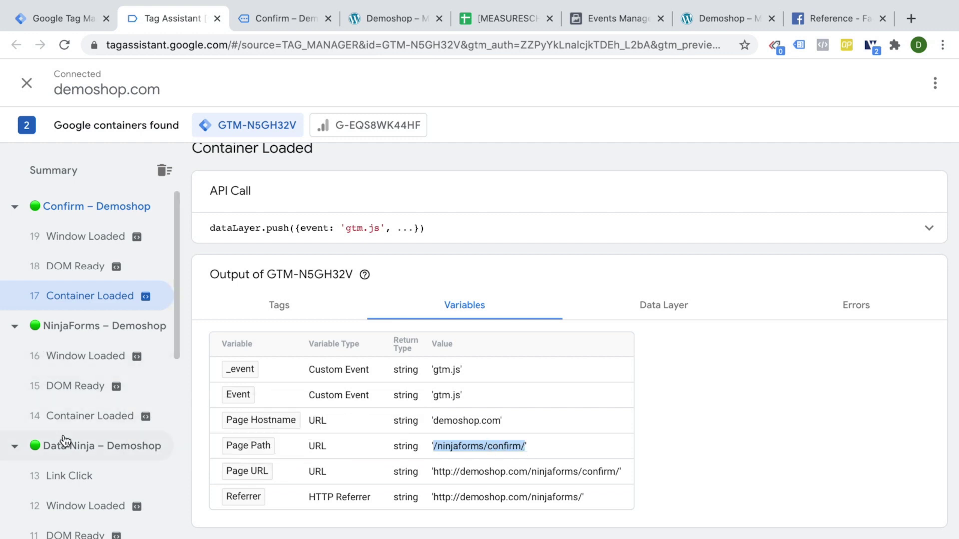
Compare with the NinjaForms and Data Ninja page-load variables, then return to the Tag Manager workspace
{"action": "left_click", "coordinate": [68, 417]}
{"action": "scroll", "coordinate": [68, 416], "scroll_direction": "down", "scroll_amount": 1}
{"action": "scroll", "coordinate": [67, 417], "scroll_direction": "down", "scroll_amount": 2}
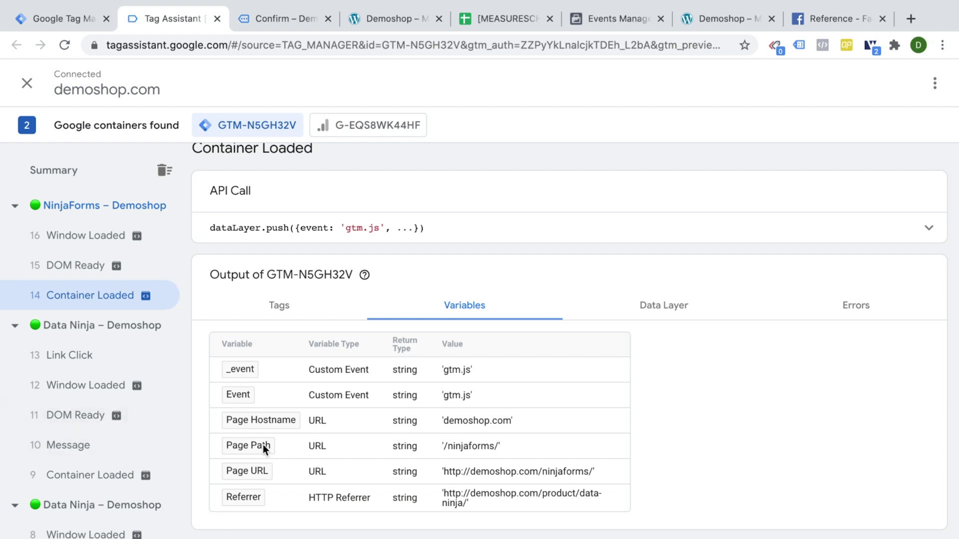
{"action": "scroll", "coordinate": [61, 463], "scroll_direction": "down", "scroll_amount": 1}
{"action": "scroll", "coordinate": [62, 435], "scroll_direction": "down", "scroll_amount": 2}
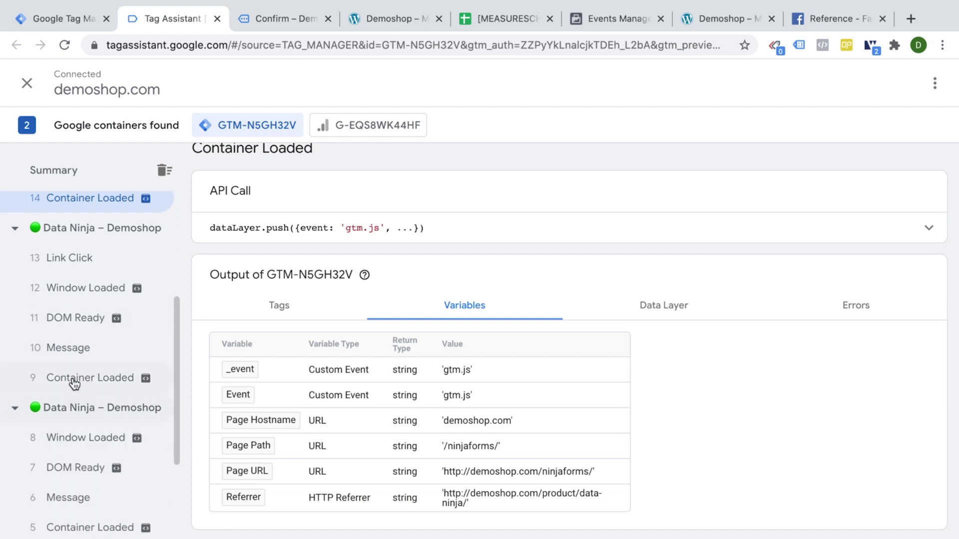
{"action": "left_click", "coordinate": [74, 380]}
{"action": "scroll", "coordinate": [71, 359], "scroll_direction": "up", "scroll_amount": 3}
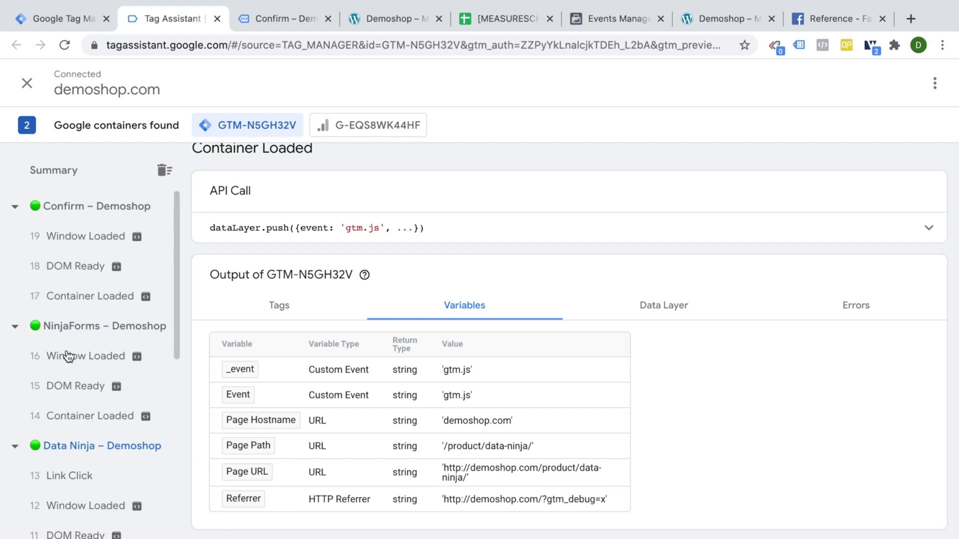
{"action": "left_click", "coordinate": [70, 299]}
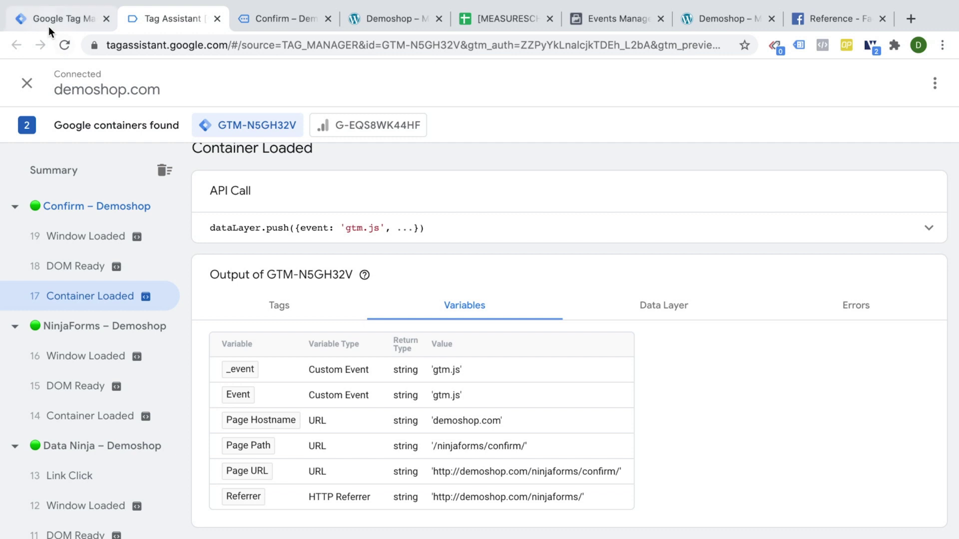
{"action": "left_click", "coordinate": [61, 18]}
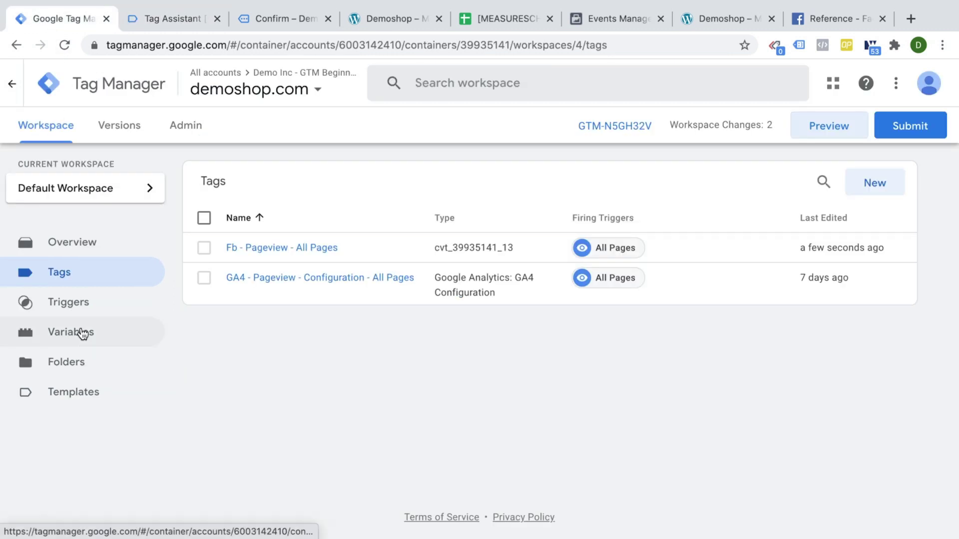
{"action": "left_click", "coordinate": [83, 333]}
Start a new trigger named 'pv - /ninjaforms/confirm/'
{"action": "left_click", "coordinate": [82, 305]}
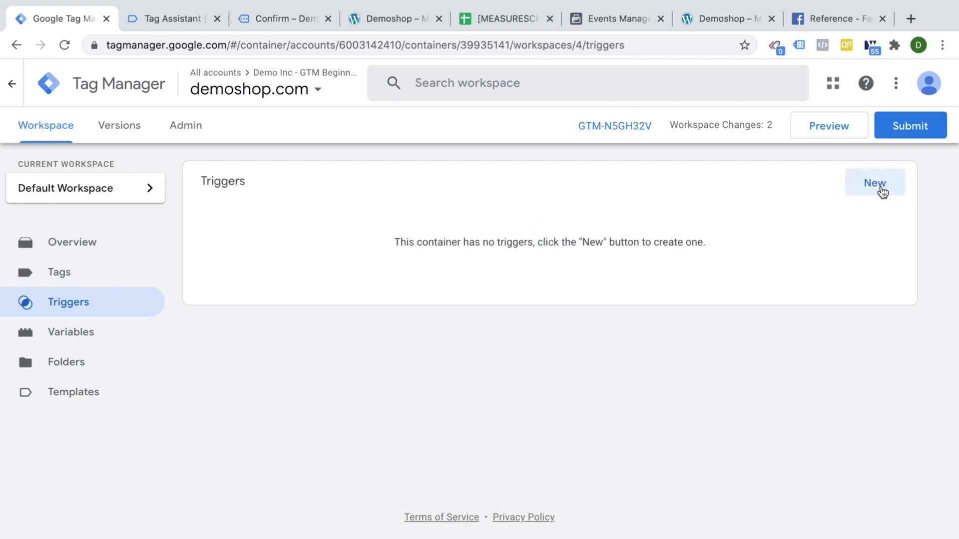
{"action": "left_click", "coordinate": [880, 187]}
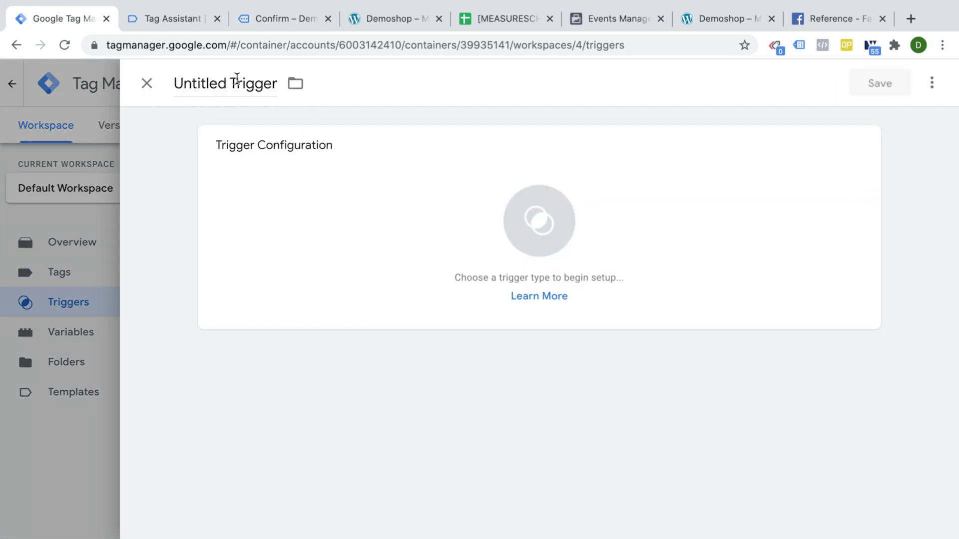
{"action": "left_click", "coordinate": [237, 83]}
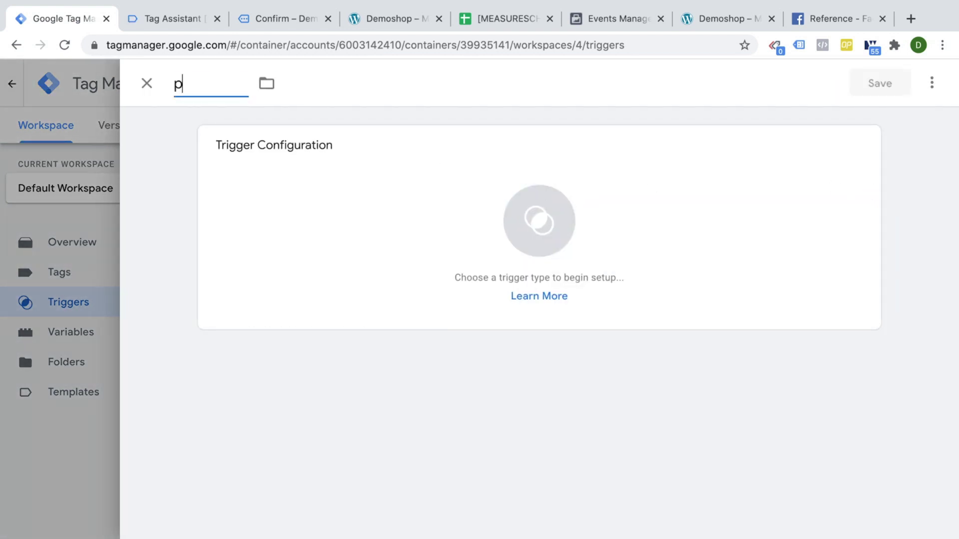
{"action": "type", "text": "v -"}
{"action": "type", "text": "/ninjaforms/confirm/"}
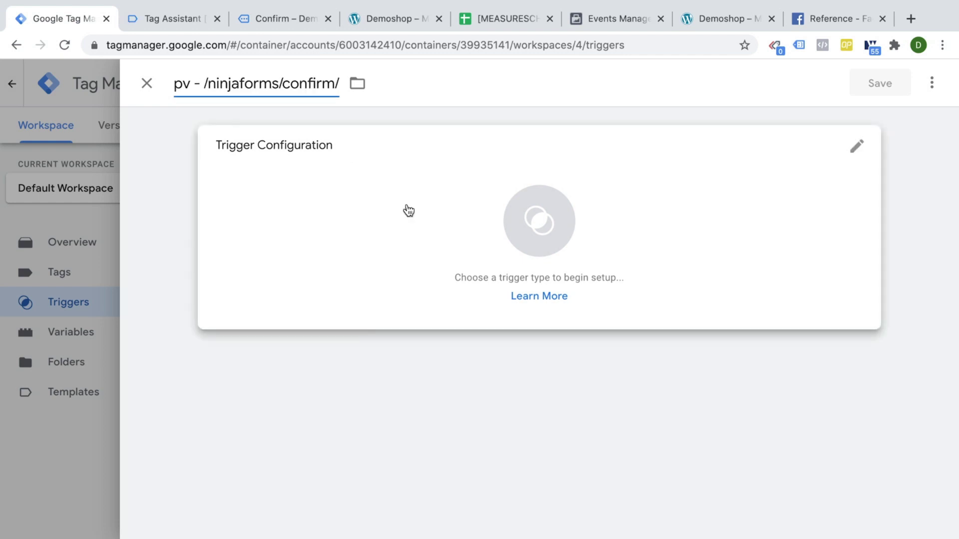
Make it a Page View trigger firing on some page views where Page Path equals /ninjaforms/confirm/, and save
{"action": "left_click", "coordinate": [408, 211]}
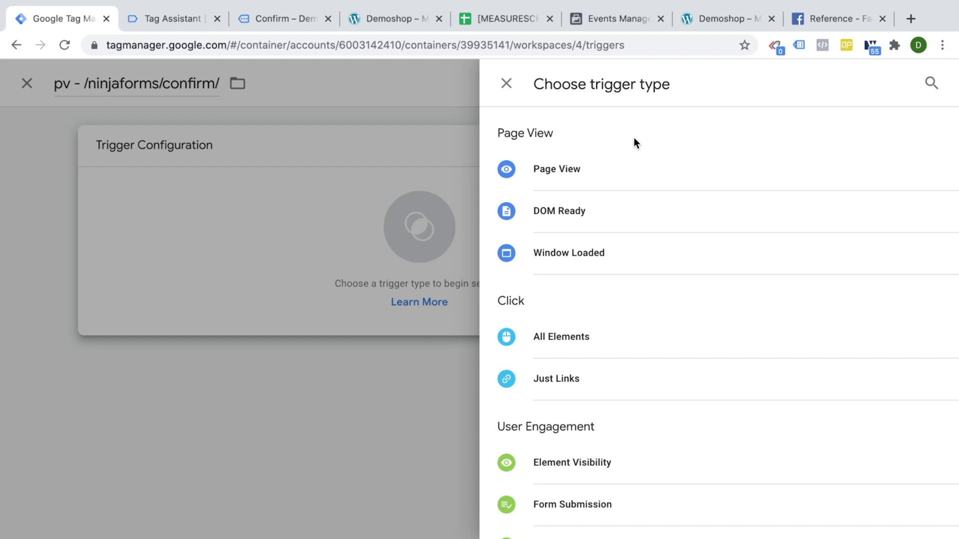
{"action": "scroll", "coordinate": [621, 188], "scroll_direction": "down", "scroll_amount": 3}
{"action": "scroll", "coordinate": [621, 188], "scroll_direction": "down", "scroll_amount": 3}
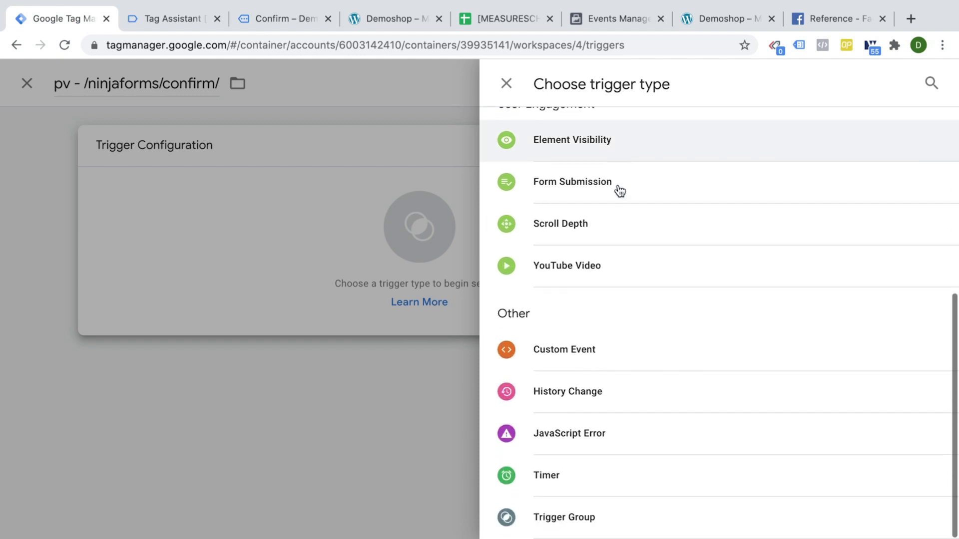
{"action": "scroll", "coordinate": [603, 221], "scroll_direction": "up", "scroll_amount": 3}
{"action": "scroll", "coordinate": [603, 285], "scroll_direction": "up", "scroll_amount": 3}
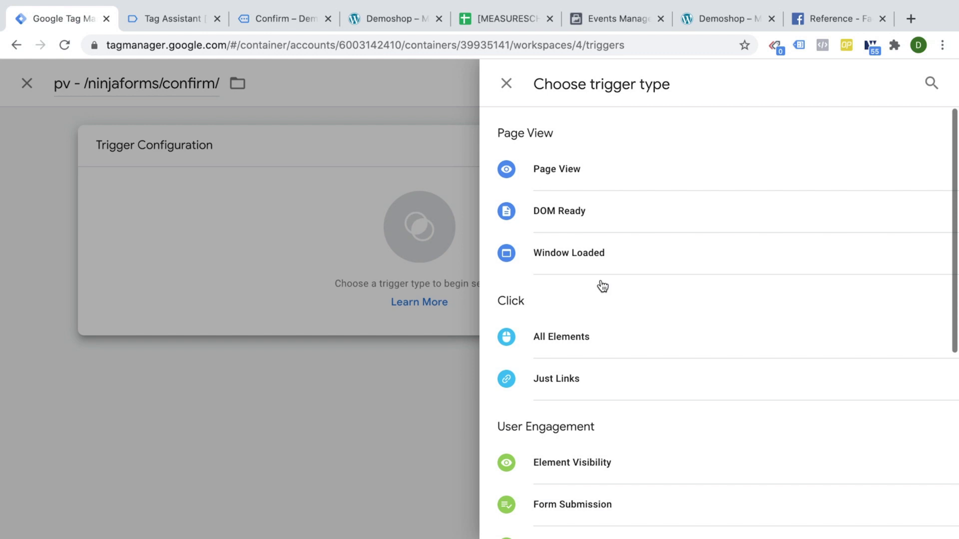
{"action": "left_click", "coordinate": [566, 176]}
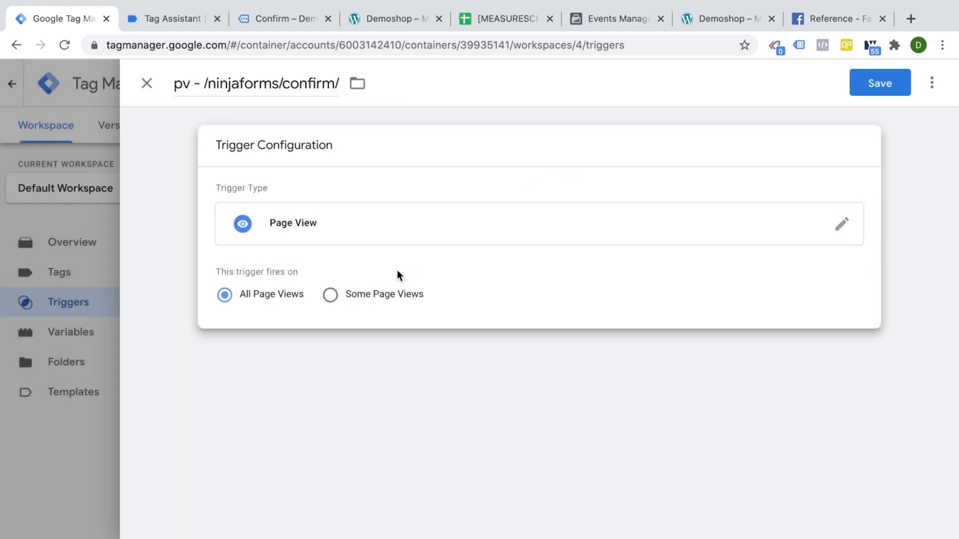
{"action": "left_click", "coordinate": [372, 294]}
{"action": "left_click", "coordinate": [310, 356]}
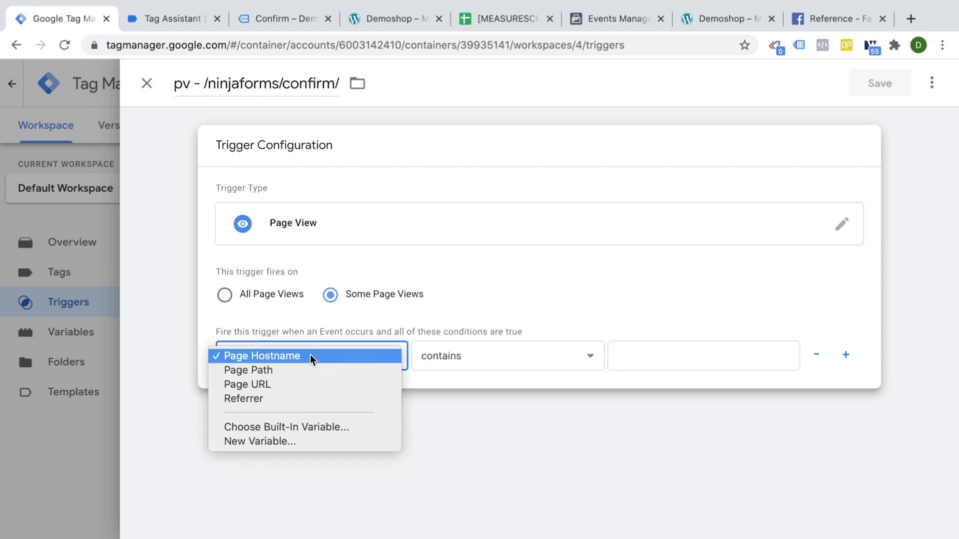
{"action": "left_click", "coordinate": [293, 369]}
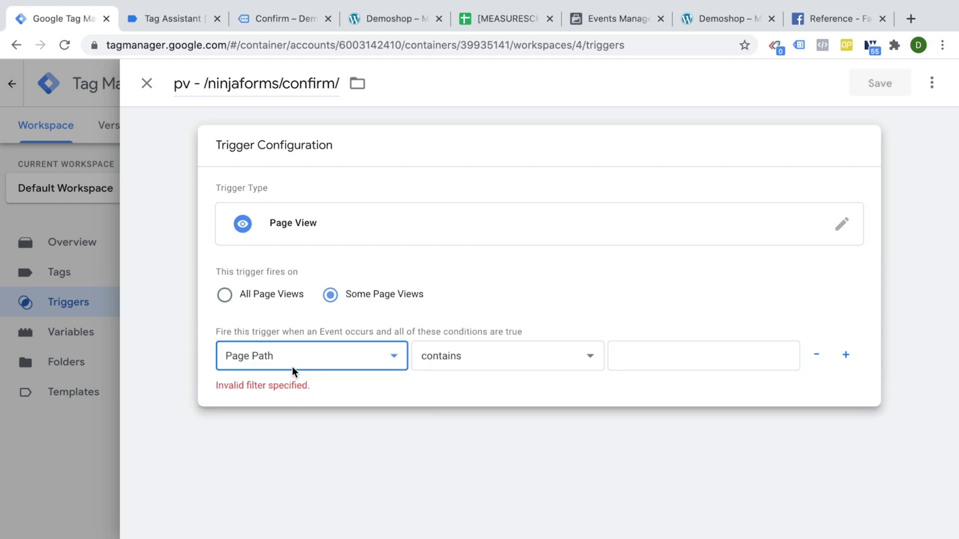
{"action": "left_click", "coordinate": [466, 363]}
{"action": "left_click", "coordinate": [459, 338]}
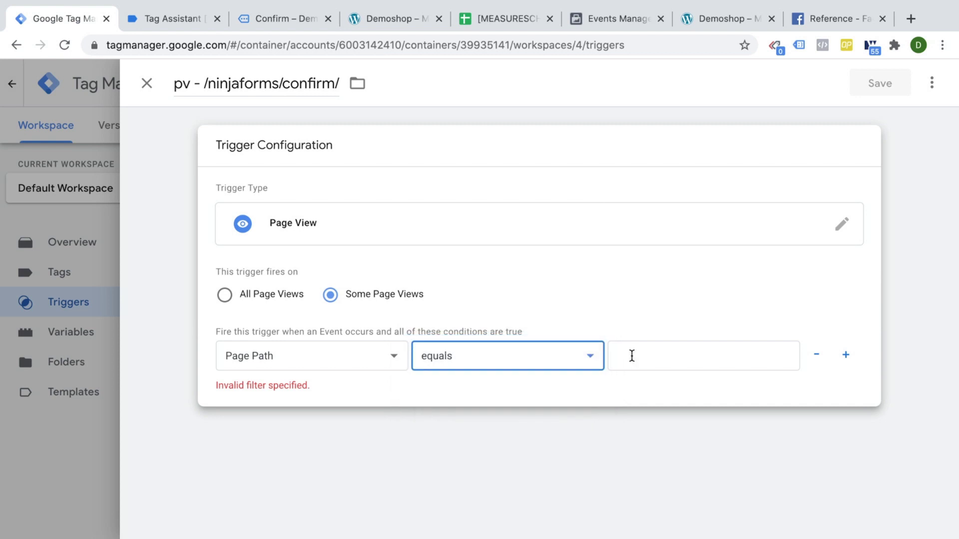
{"action": "left_click", "coordinate": [632, 356]}
{"action": "type", "text": "/ninjaforms/confirm/"}
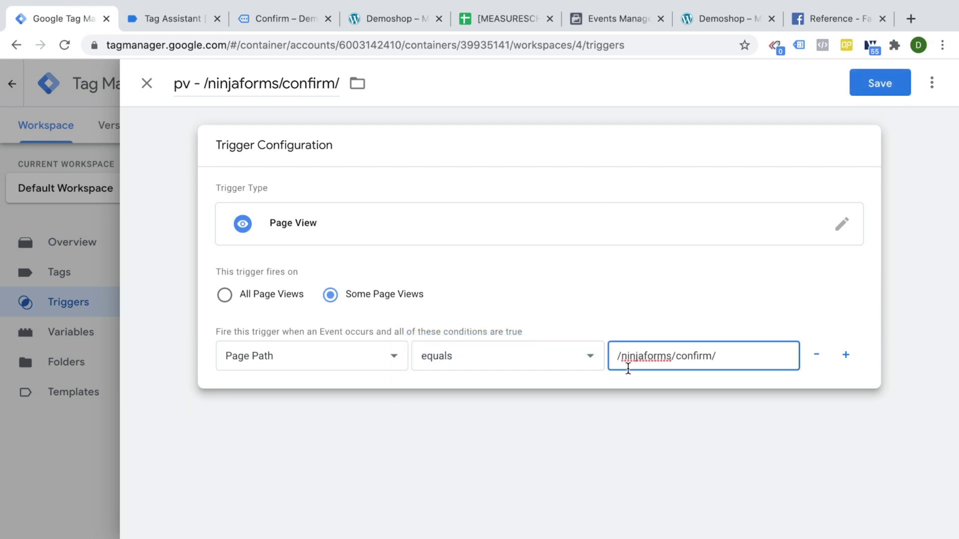
{"action": "left_click", "coordinate": [893, 88]}
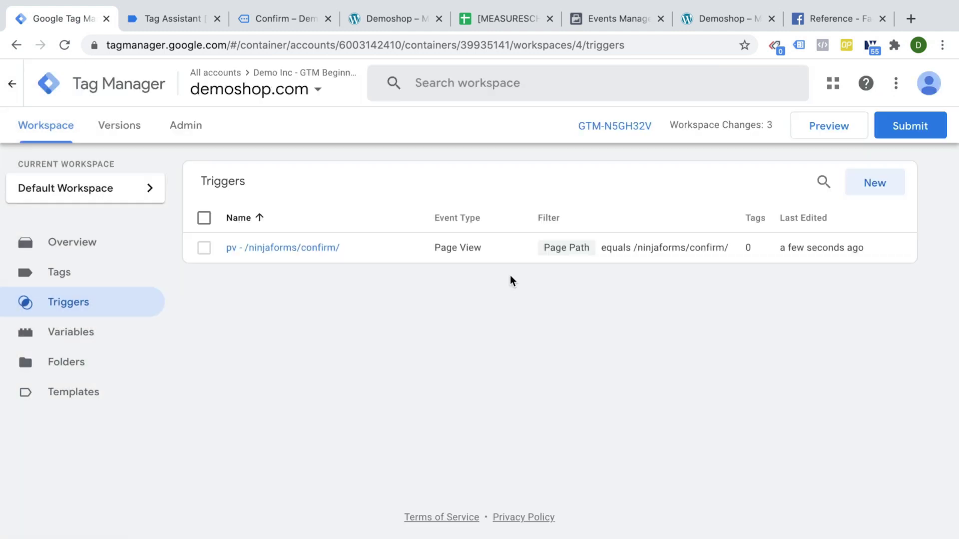
{"action": "left_click", "coordinate": [61, 273]}
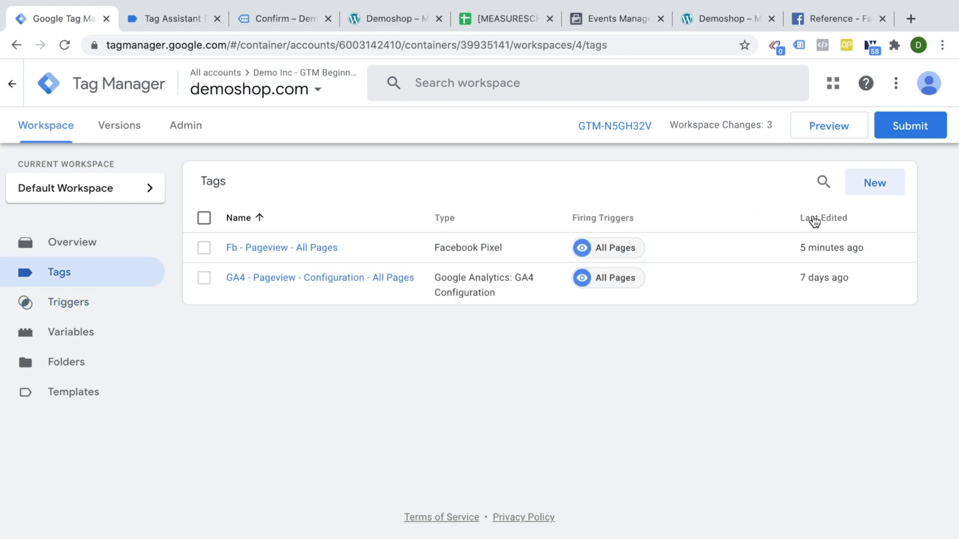
Start a new Facebook Pixel tag, found by searching 'face' among tag types
{"action": "left_click", "coordinate": [875, 183]}
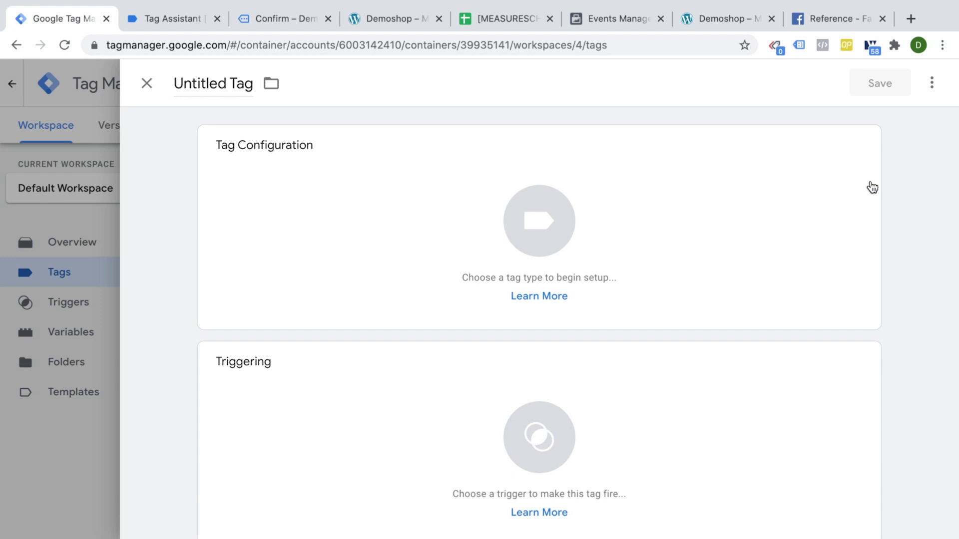
{"action": "left_click", "coordinate": [659, 213]}
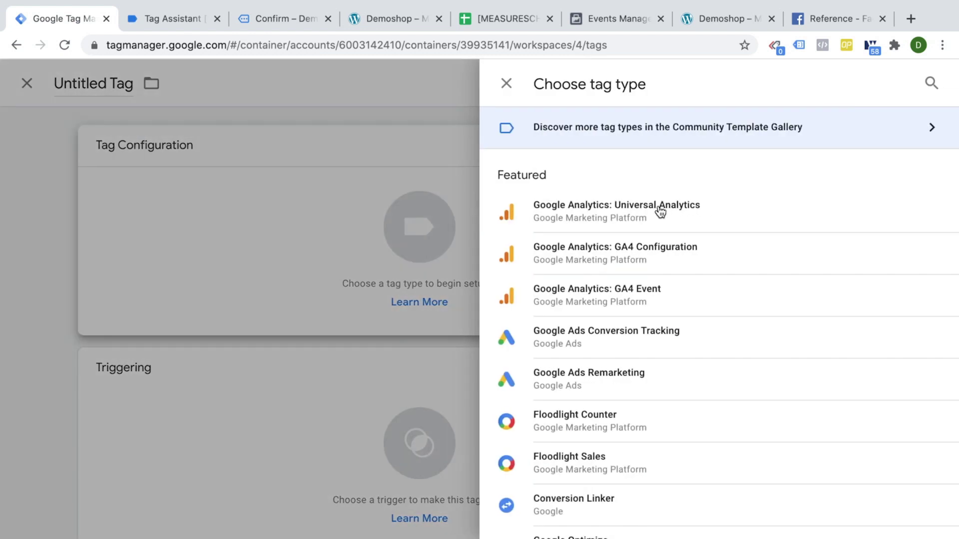
{"action": "left_click", "coordinate": [931, 83]}
{"action": "type", "text": "face"}
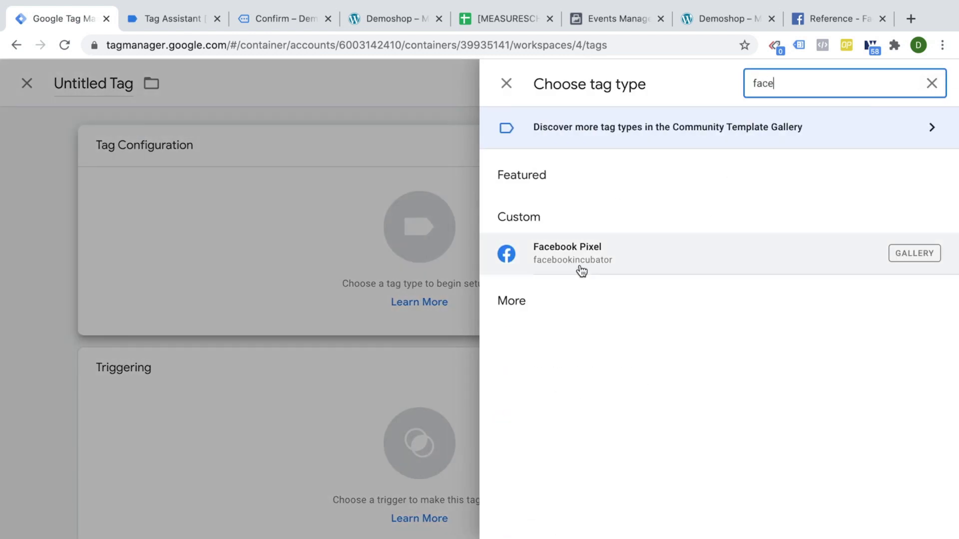
{"action": "left_click", "coordinate": [582, 268]}
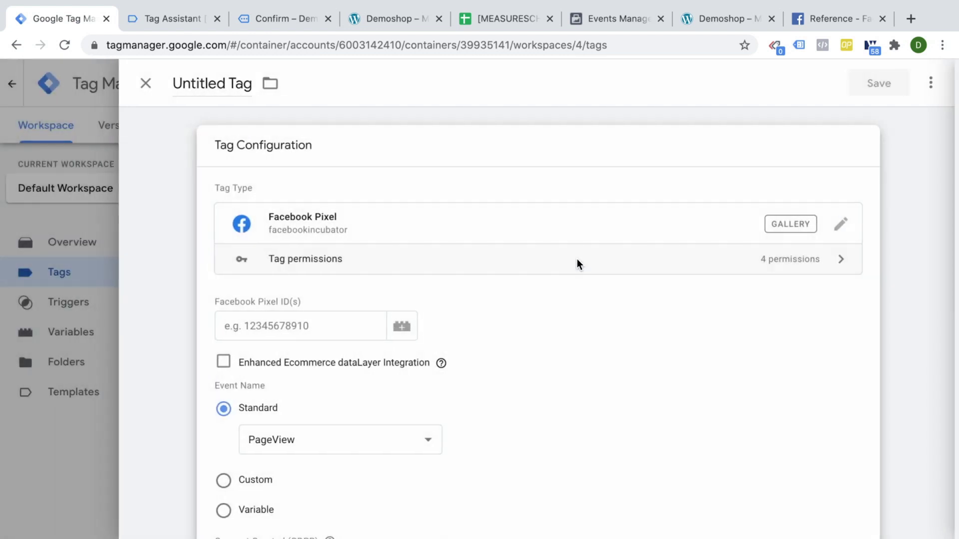
{"action": "left_click", "coordinate": [356, 326]}
{"action": "left_click", "coordinate": [507, 18]}
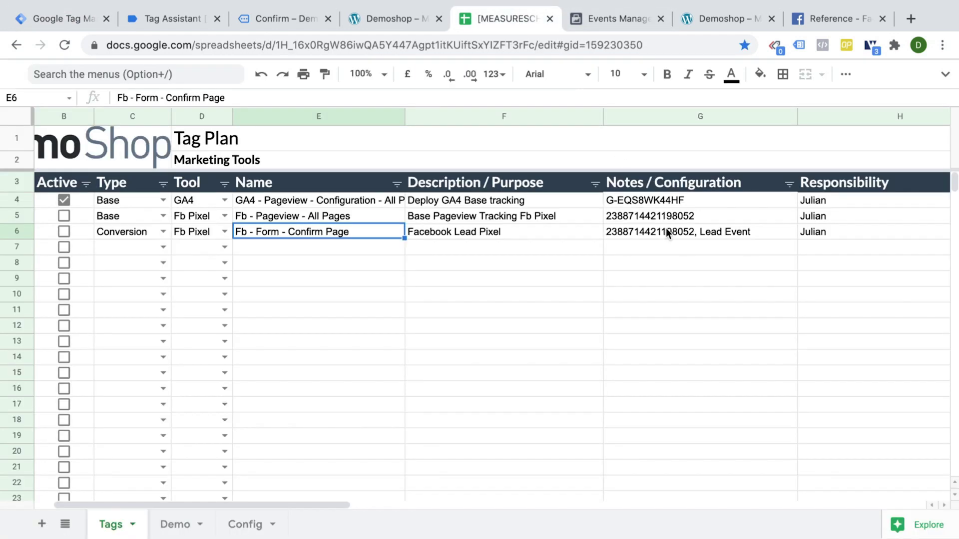
{"action": "left_click", "coordinate": [668, 214]}
{"action": "key", "text": "ctrl+c"}
{"action": "left_click", "coordinate": [63, 18]}
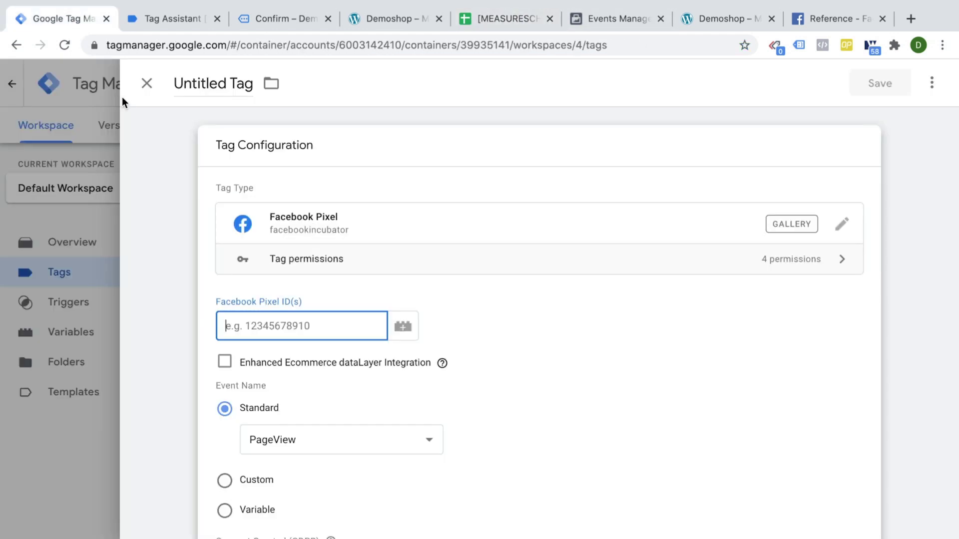
{"action": "key", "text": "ctrl+v"}
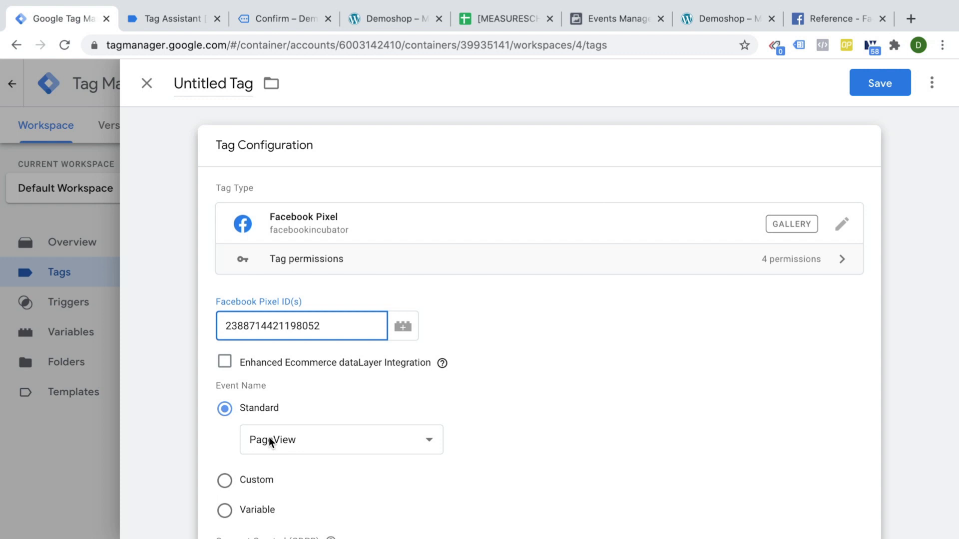
{"action": "scroll", "coordinate": [270, 439], "scroll_direction": "down", "scroll_amount": 2}
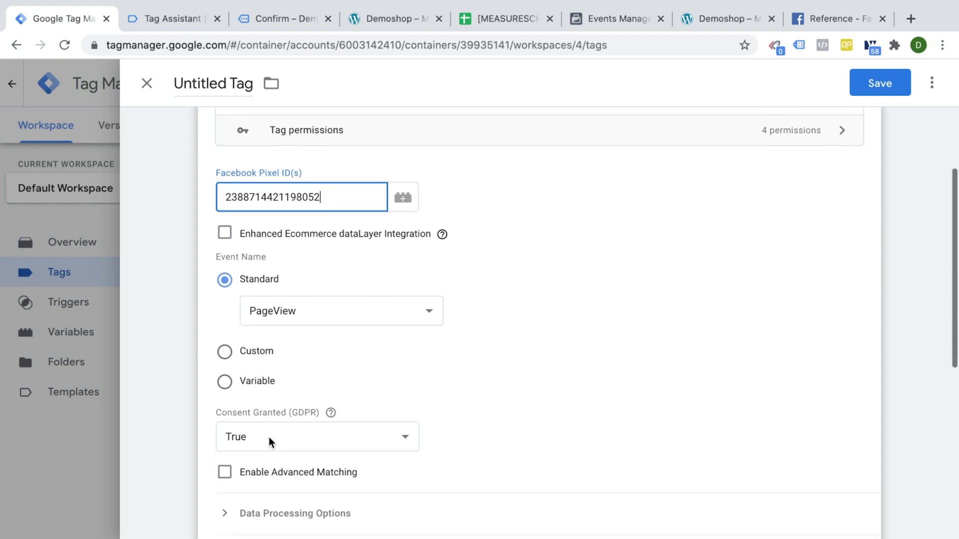
Set the tag's standard event to Lead and finish the tag configuration
{"action": "left_click", "coordinate": [343, 313]}
{"action": "scroll", "coordinate": [330, 501], "scroll_direction": "down", "scroll_amount": 1}
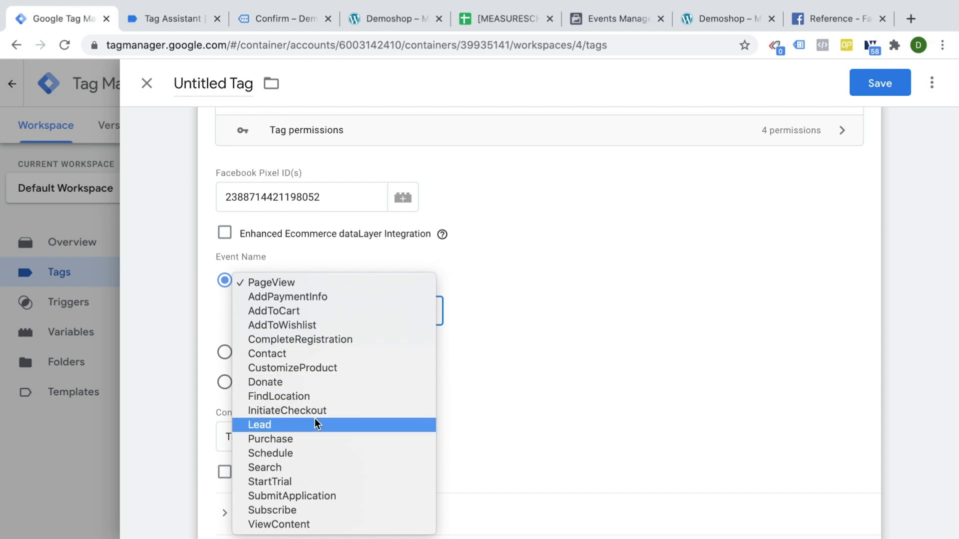
{"action": "left_click", "coordinate": [260, 427]}
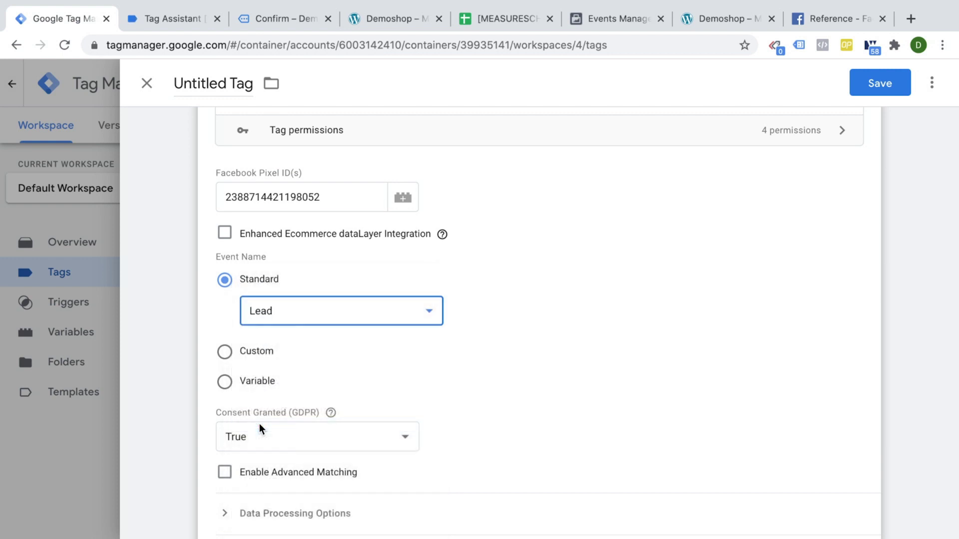
{"action": "left_click", "coordinate": [186, 411]}
{"action": "left_click", "coordinate": [293, 409]}
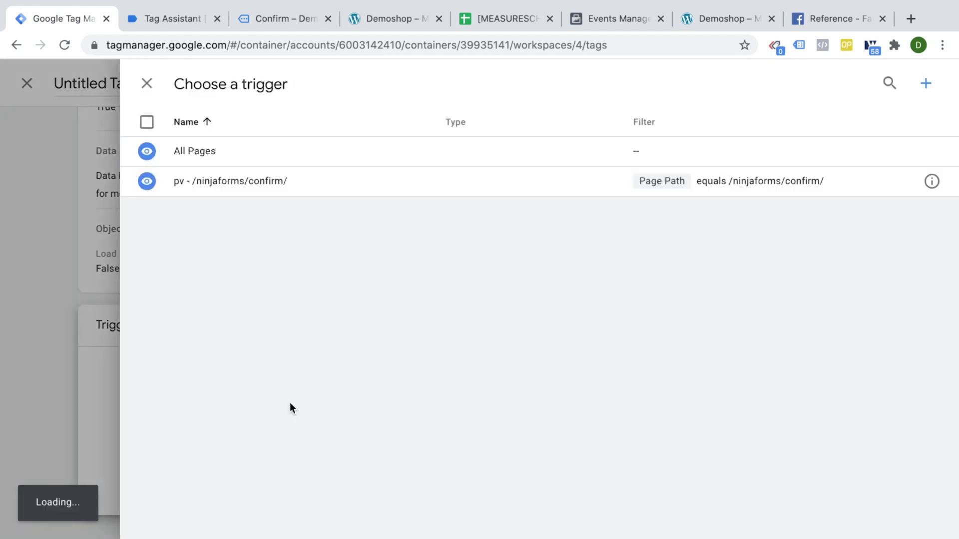
Attach the 'pv - /ninjaforms/confirm/' trigger, save the tag as 'Fb - Lead - Confirm Form', and start Preview
{"action": "left_click", "coordinate": [216, 181]}
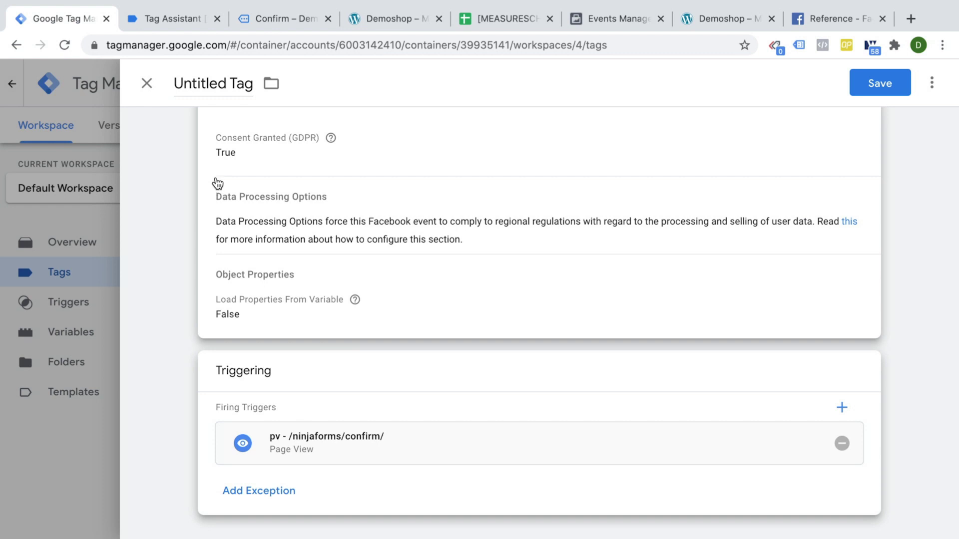
{"action": "left_click", "coordinate": [208, 84]}
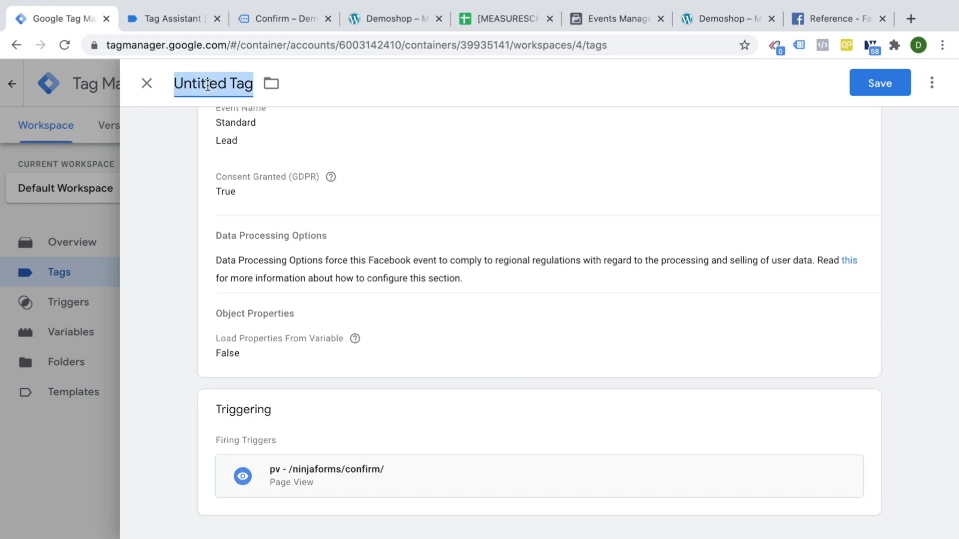
{"action": "type", "text": "F"}
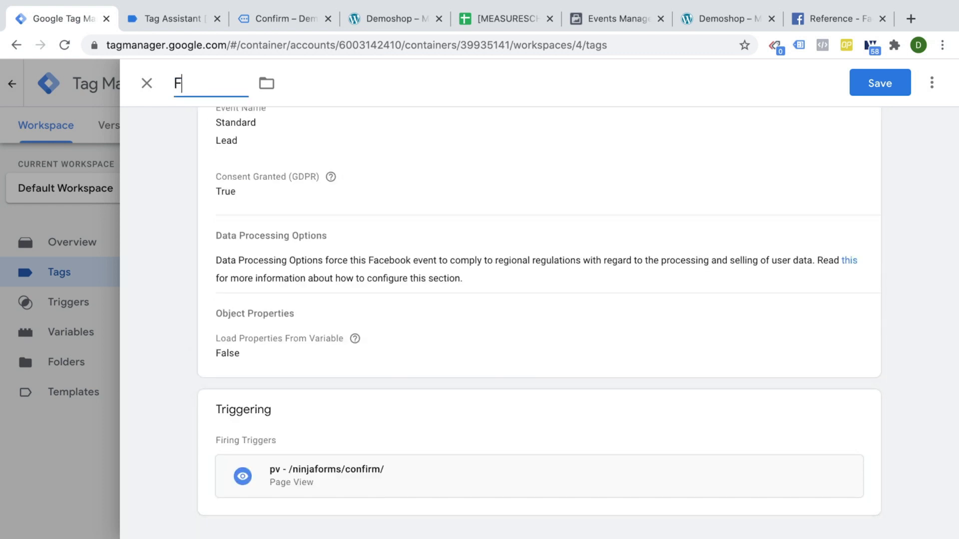
{"action": "type", "text": "b - Le"}
{"action": "type", "text": "ad - "}
{"action": "type", "text": "Confirm"}
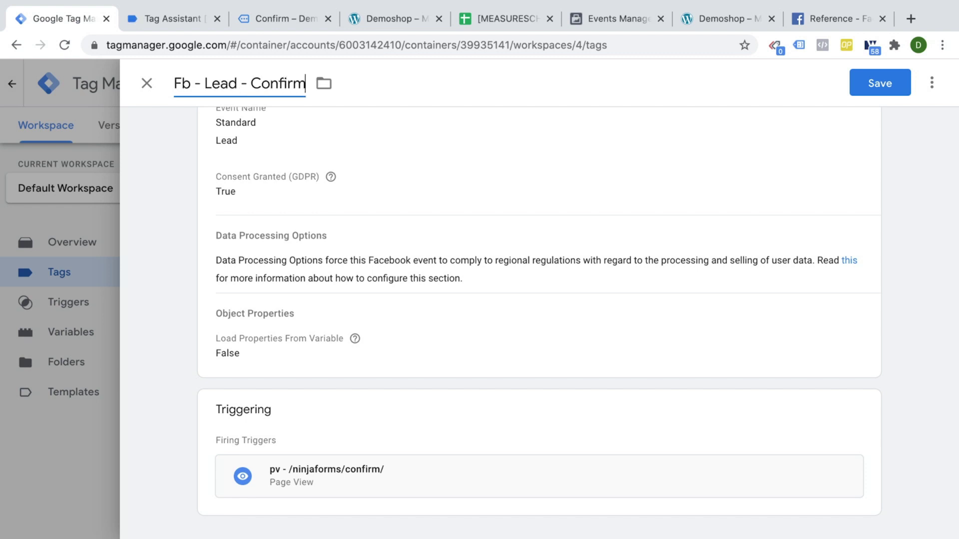
{"action": "type", "text": " Form"}
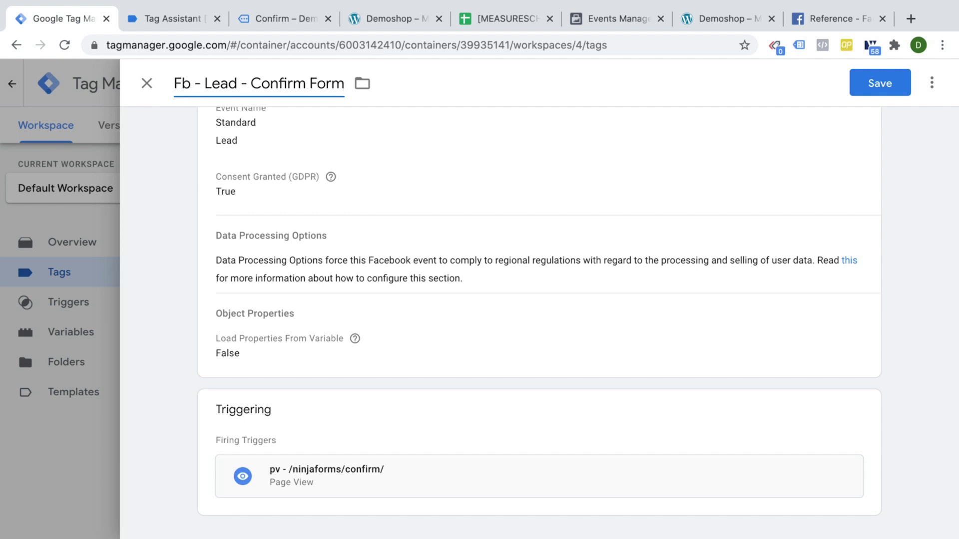
{"action": "left_click", "coordinate": [878, 84]}
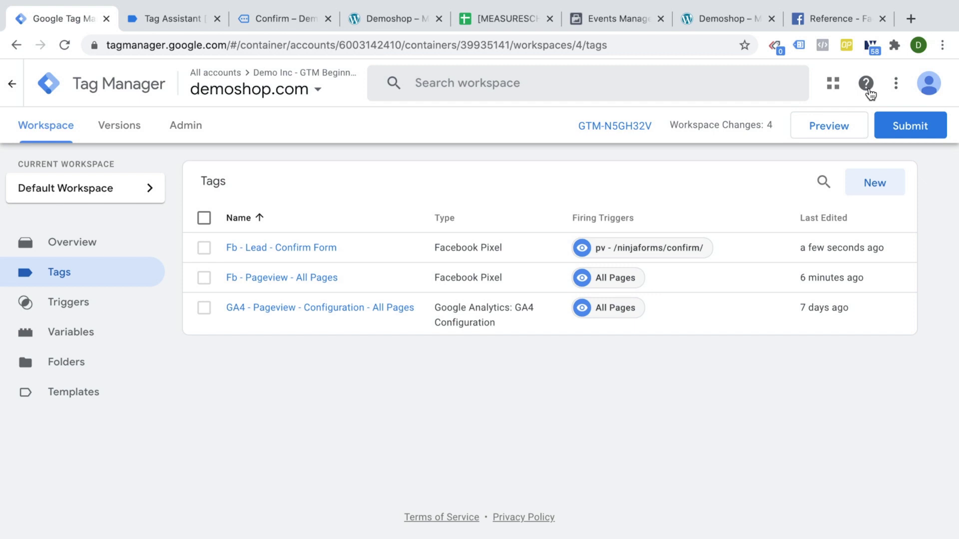
{"action": "left_click", "coordinate": [829, 126]}
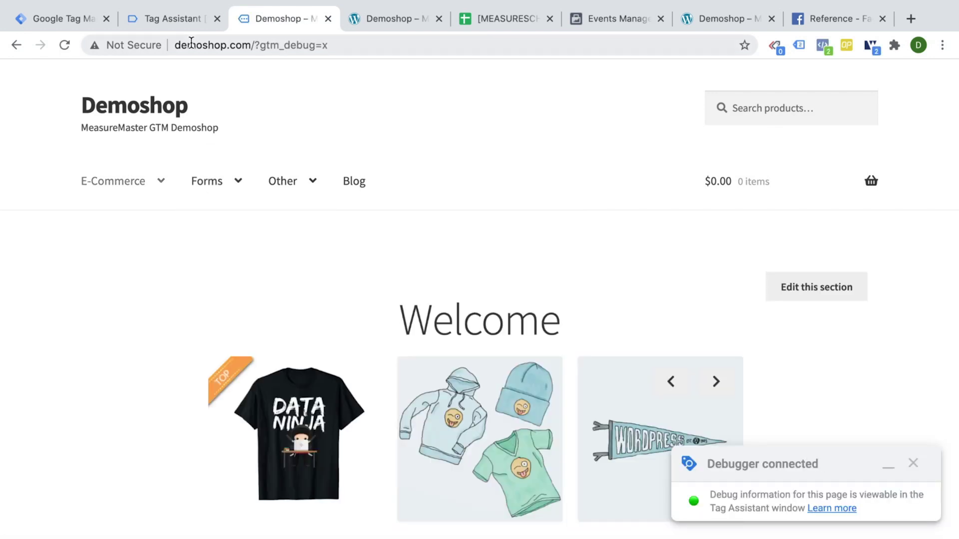
{"action": "mouse_move", "coordinate": [206, 181]}
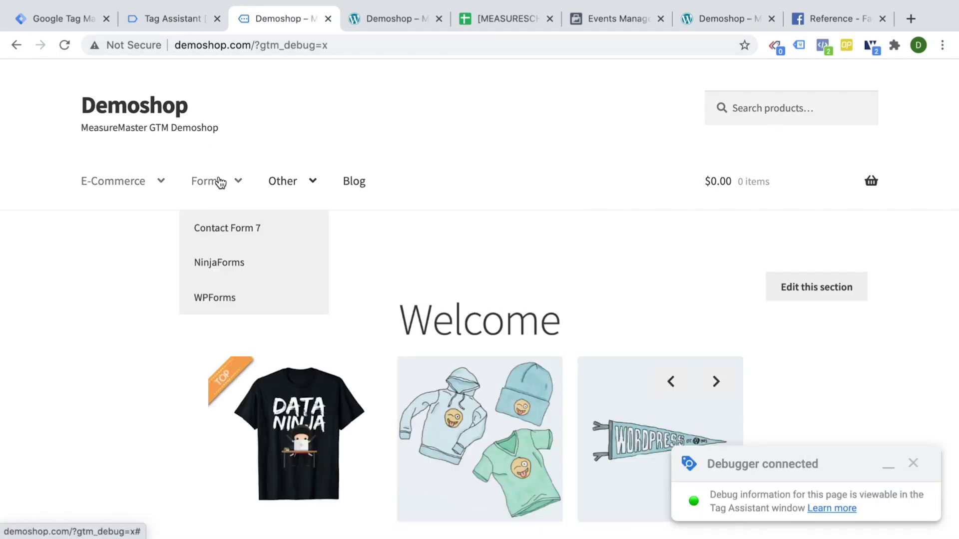
On the NinjaForms page, autofill Name and Email, enter 'test' as the message, then return to Tag Assistant
{"action": "left_click", "coordinate": [227, 266]}
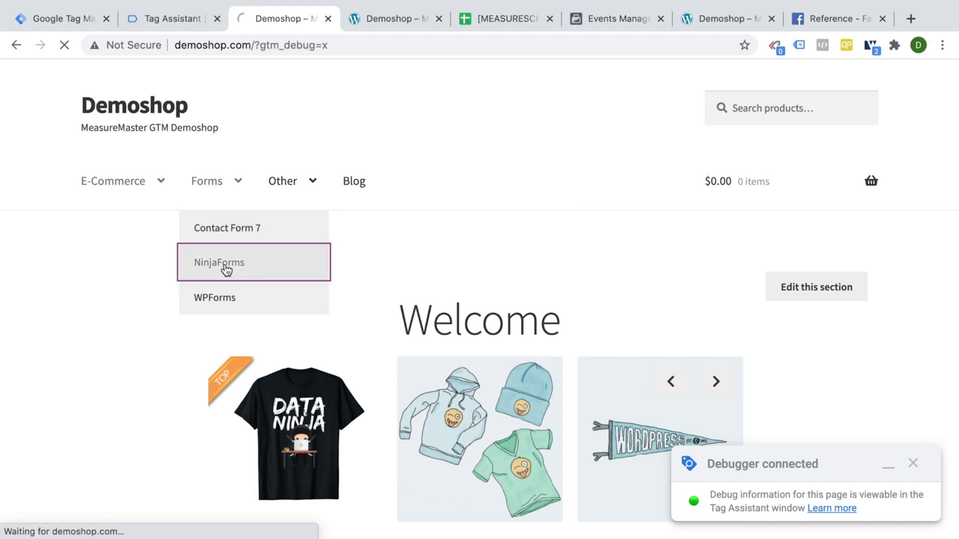
{"action": "scroll", "coordinate": [226, 270], "scroll_direction": "down", "scroll_amount": 5}
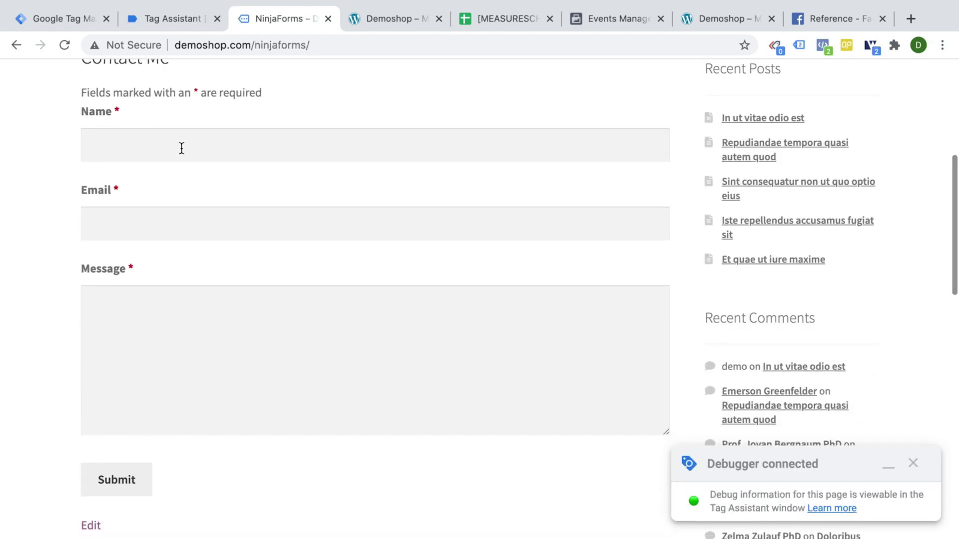
{"action": "left_click", "coordinate": [180, 145]}
{"action": "left_click", "coordinate": [146, 326]}
{"action": "type", "text": "test"}
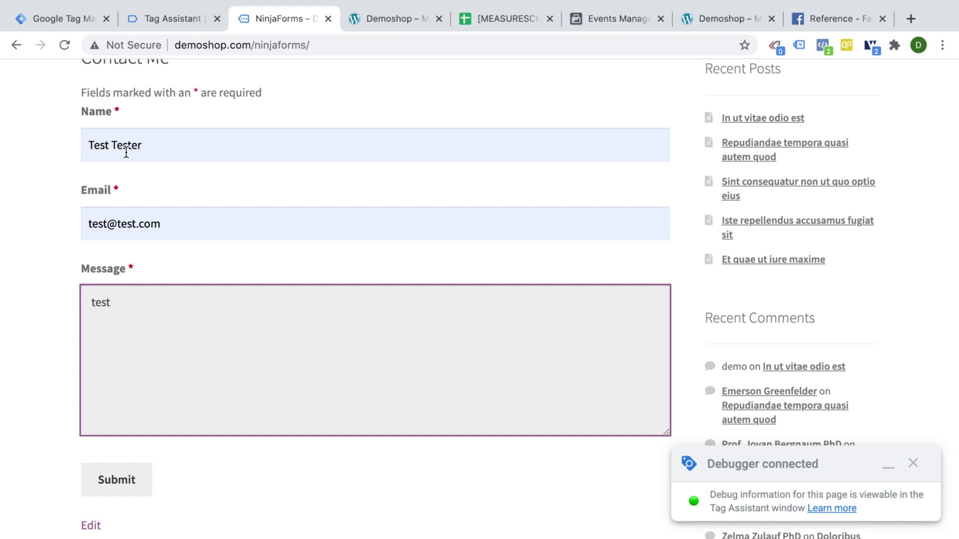
{"action": "left_click", "coordinate": [155, 19]}
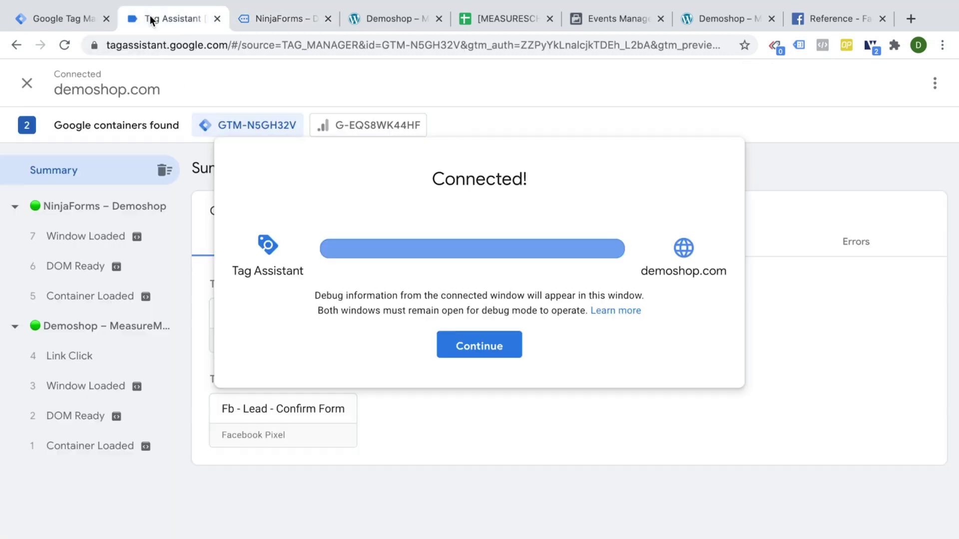
{"action": "left_click", "coordinate": [475, 344]}
Inspect the unfired Fb - Lead - Confirm Form tag on NinjaForms' Container Loaded event, showing filter values
{"action": "left_click", "coordinate": [110, 210]}
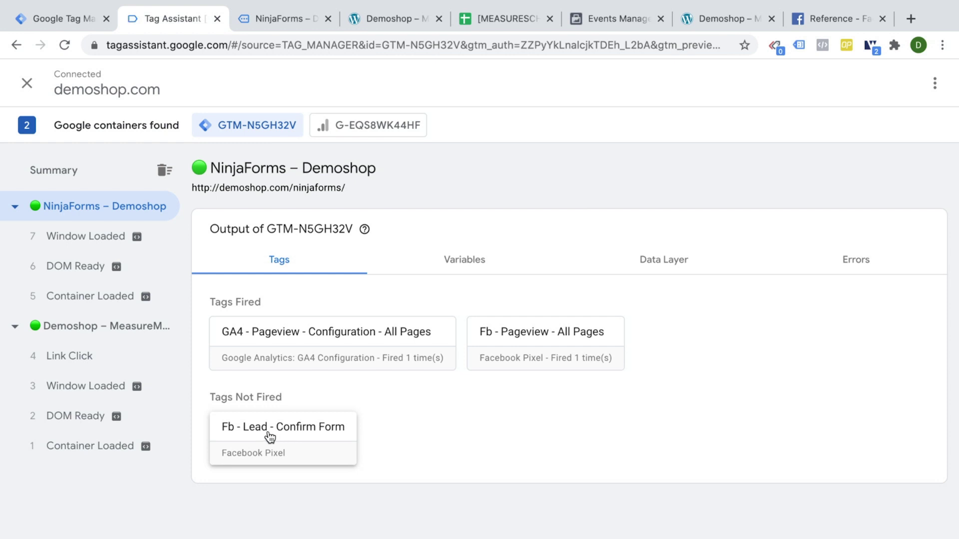
{"action": "left_click", "coordinate": [234, 438]}
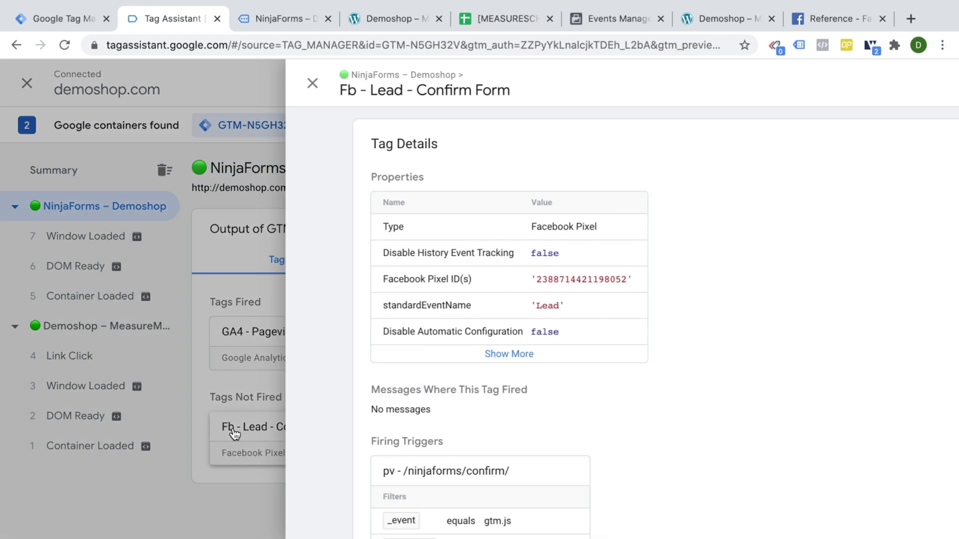
{"action": "scroll", "coordinate": [431, 286], "scroll_direction": "down", "scroll_amount": 1}
{"action": "scroll", "coordinate": [431, 286], "scroll_direction": "up", "scroll_amount": 1}
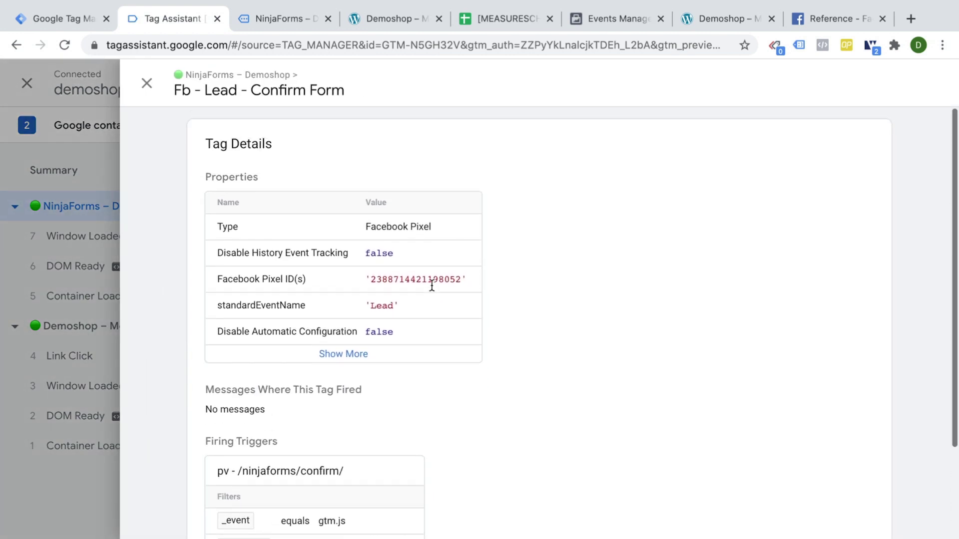
{"action": "left_click", "coordinate": [148, 87]}
{"action": "left_click", "coordinate": [90, 296]}
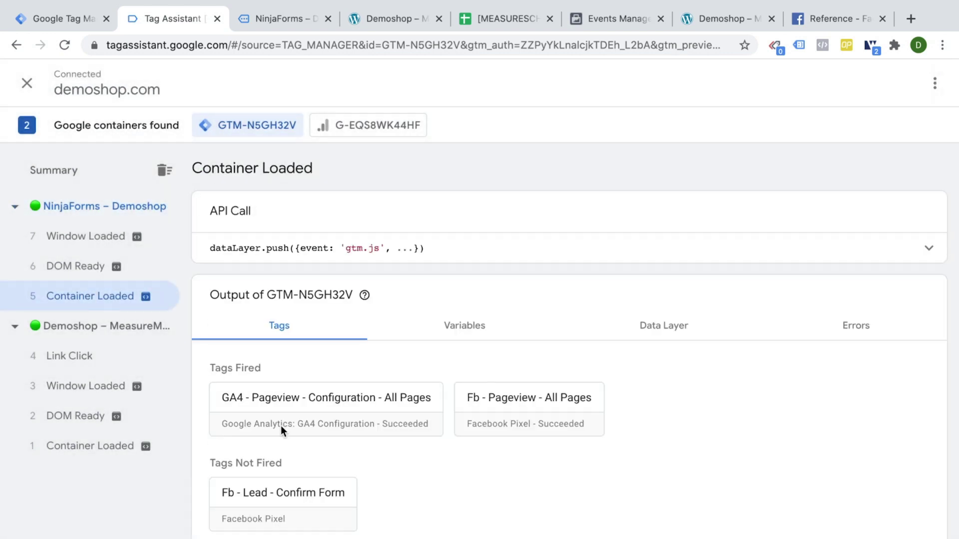
{"action": "left_click", "coordinate": [284, 492]}
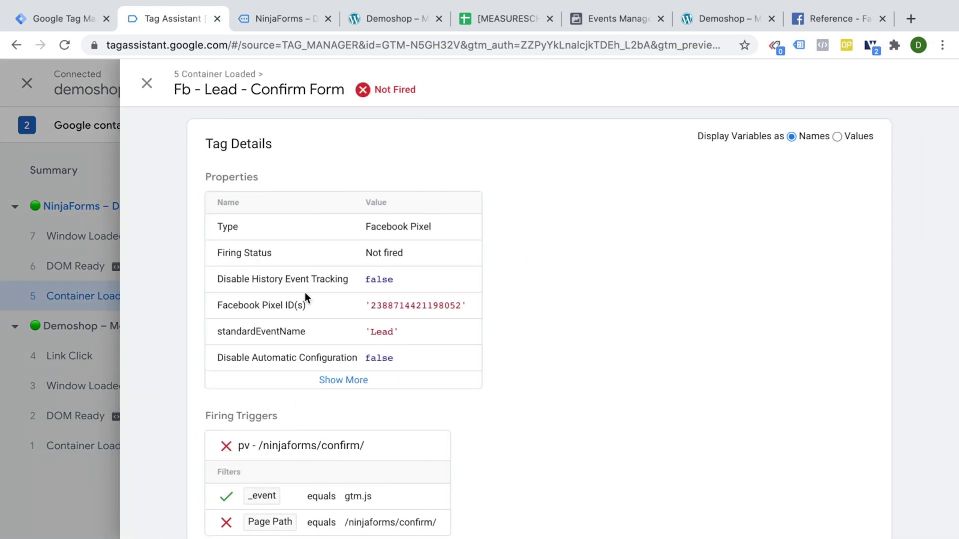
{"action": "scroll", "coordinate": [306, 297], "scroll_direction": "down", "scroll_amount": 2}
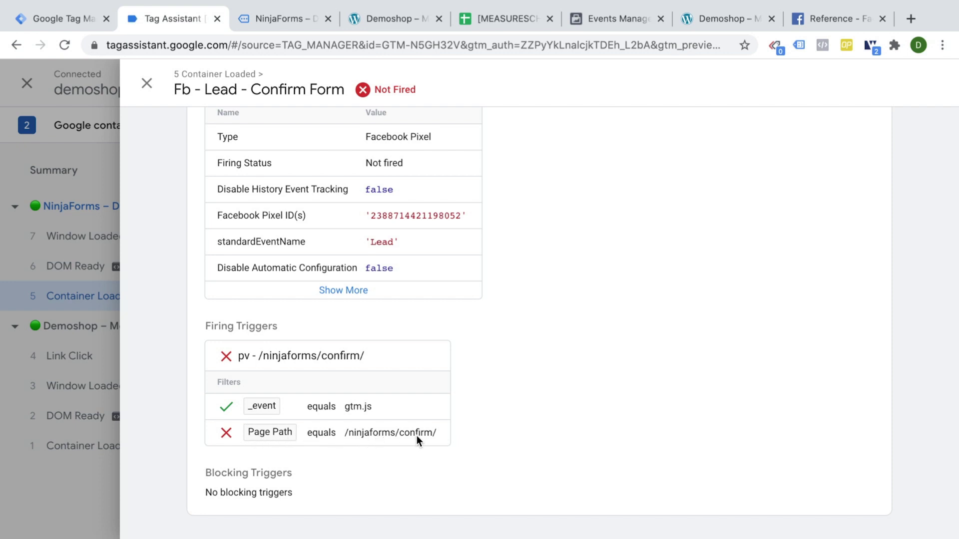
{"action": "scroll", "coordinate": [419, 435], "scroll_direction": "up", "scroll_amount": 3}
{"action": "left_click", "coordinate": [838, 138]}
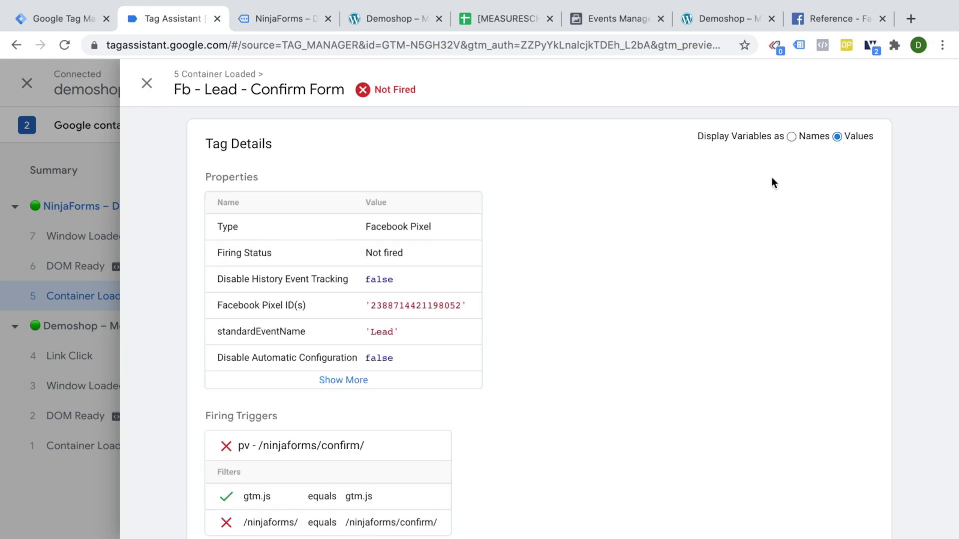
{"action": "scroll", "coordinate": [670, 223], "scroll_direction": "down", "scroll_amount": 3}
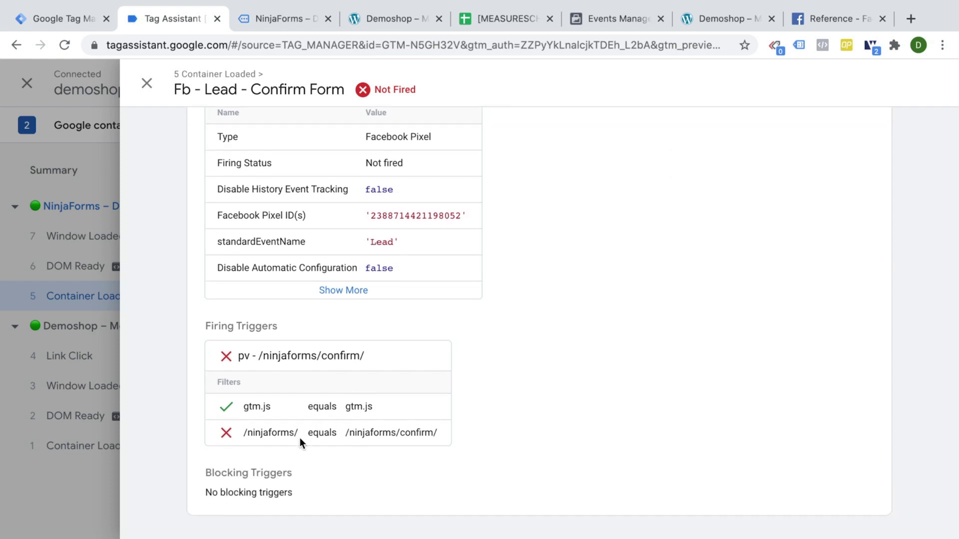
{"action": "scroll", "coordinate": [775, 380], "scroll_direction": "up", "scroll_amount": 3}
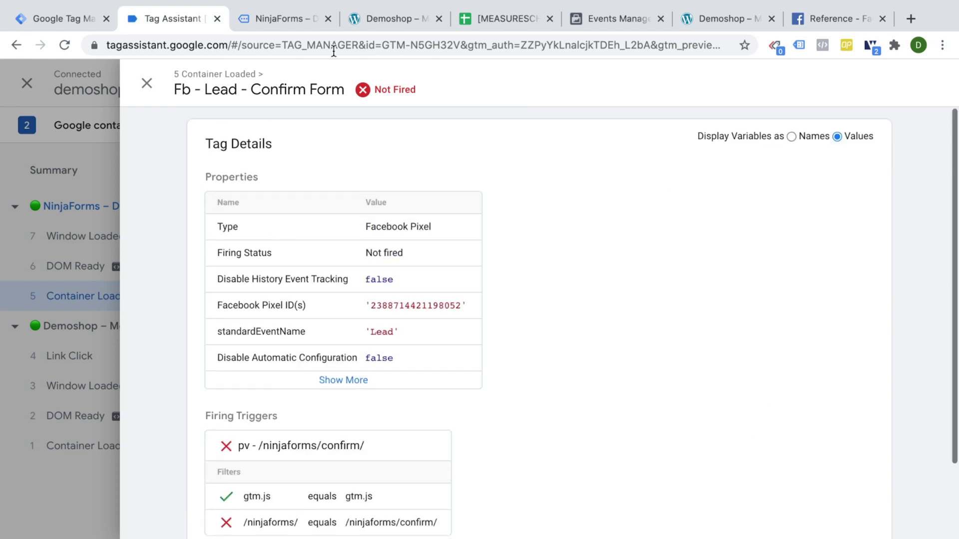
Submit the NinjaForms contact form and return to the Tag Assistant session
{"action": "left_click", "coordinate": [286, 18]}
{"action": "left_click", "coordinate": [132, 480]}
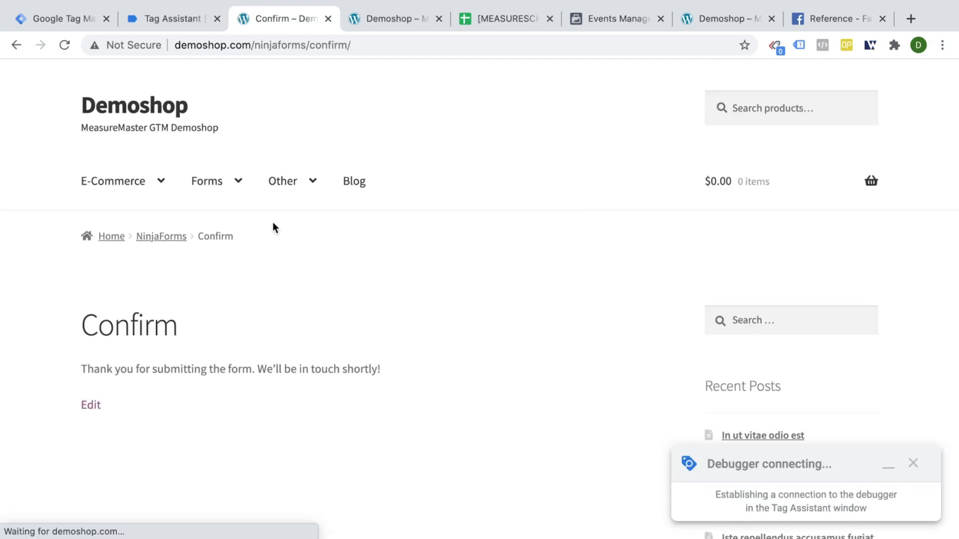
{"action": "left_click", "coordinate": [164, 21]}
Verify Fb - Lead - Confirm Form fired on Confirm – Demoshop's Container Loaded event, showing filter names
{"action": "left_click", "coordinate": [147, 83]}
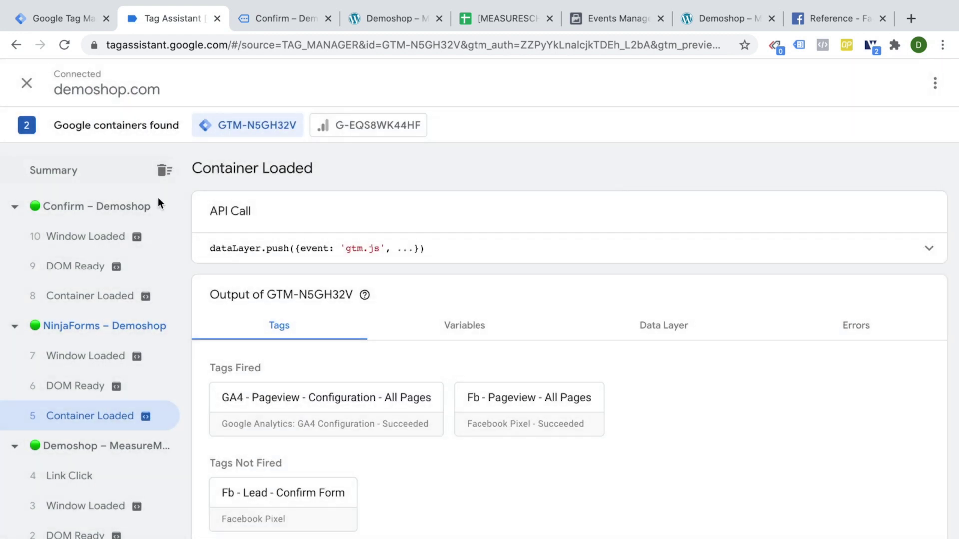
{"action": "left_click", "coordinate": [97, 206]}
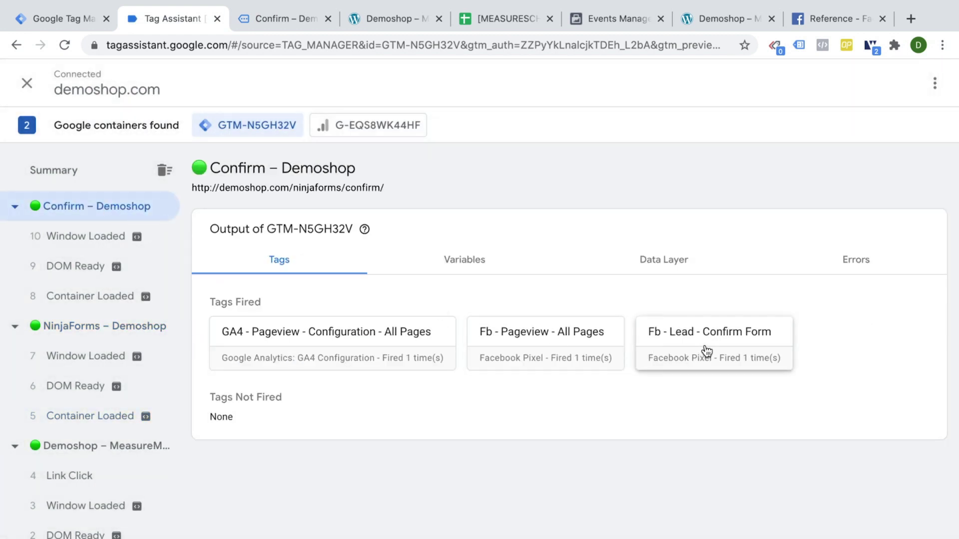
{"action": "left_click", "coordinate": [89, 298]}
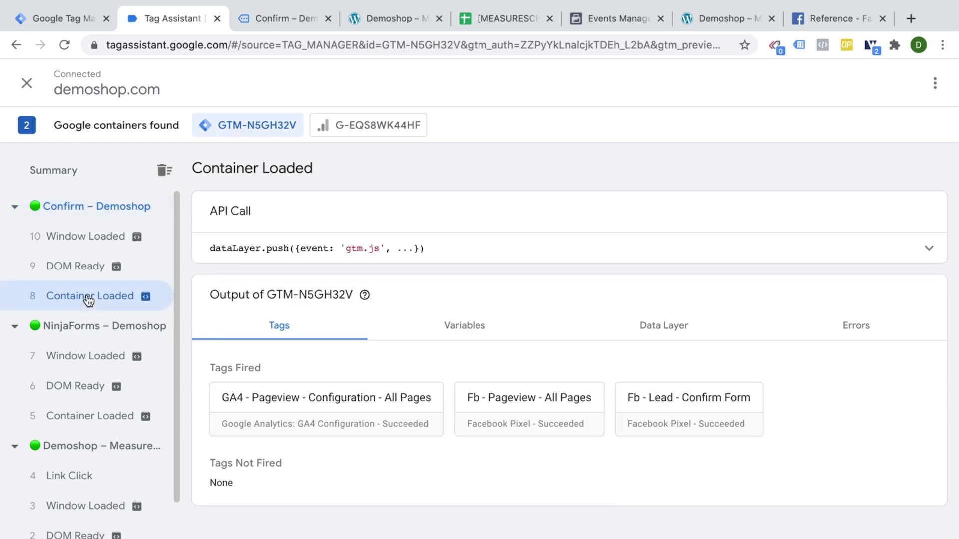
{"action": "left_click", "coordinate": [677, 397]}
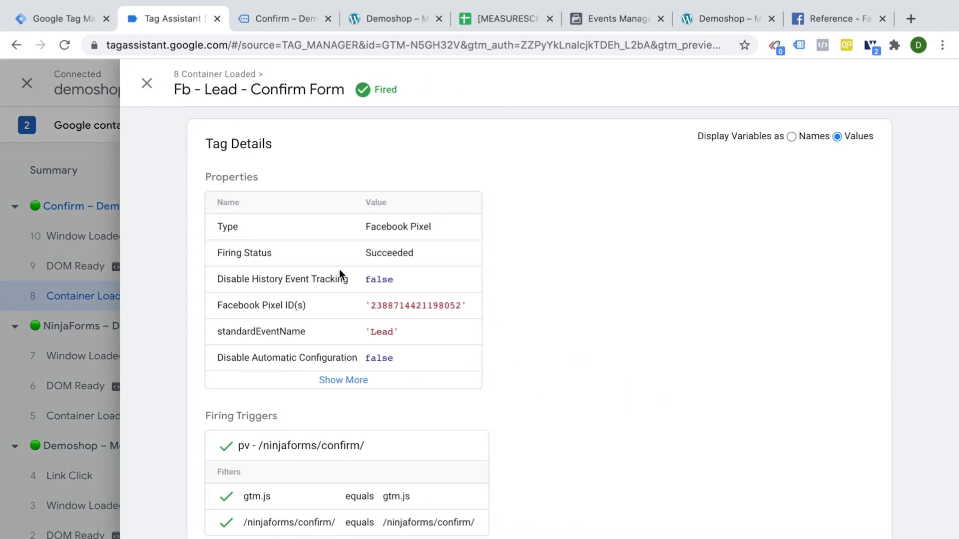
{"action": "scroll", "coordinate": [340, 269], "scroll_direction": "down", "scroll_amount": 2}
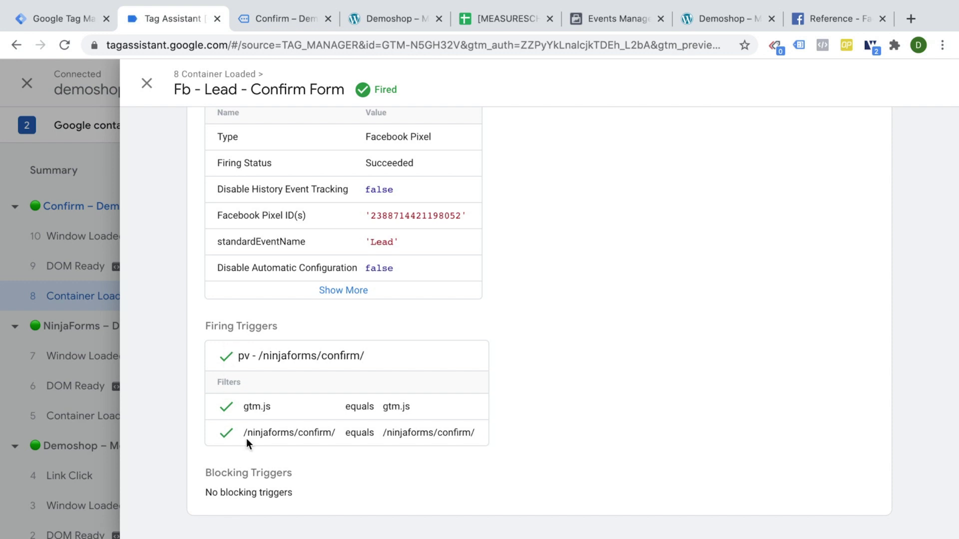
{"action": "scroll", "coordinate": [466, 436], "scroll_direction": "up", "scroll_amount": 2}
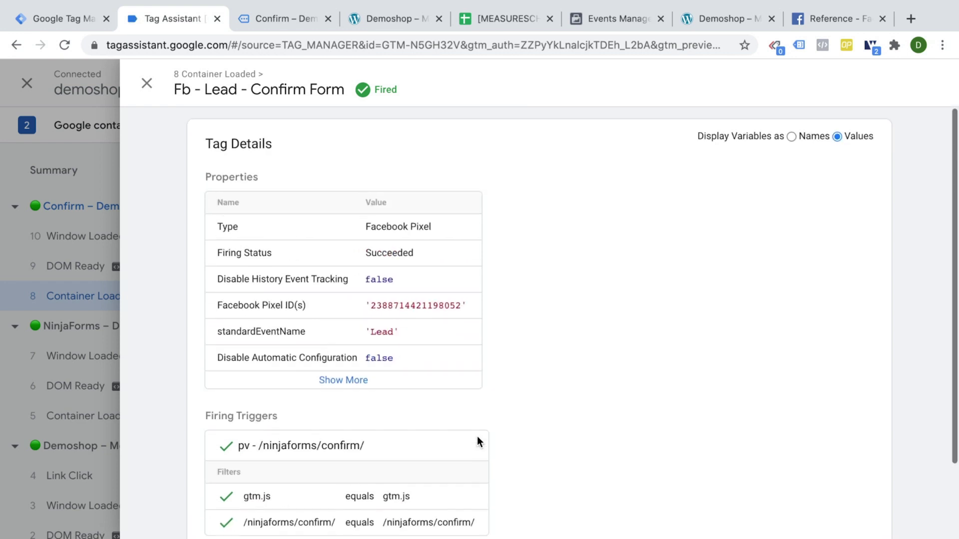
{"action": "left_click", "coordinate": [791, 136]}
{"action": "scroll", "coordinate": [683, 303], "scroll_direction": "down", "scroll_amount": 2}
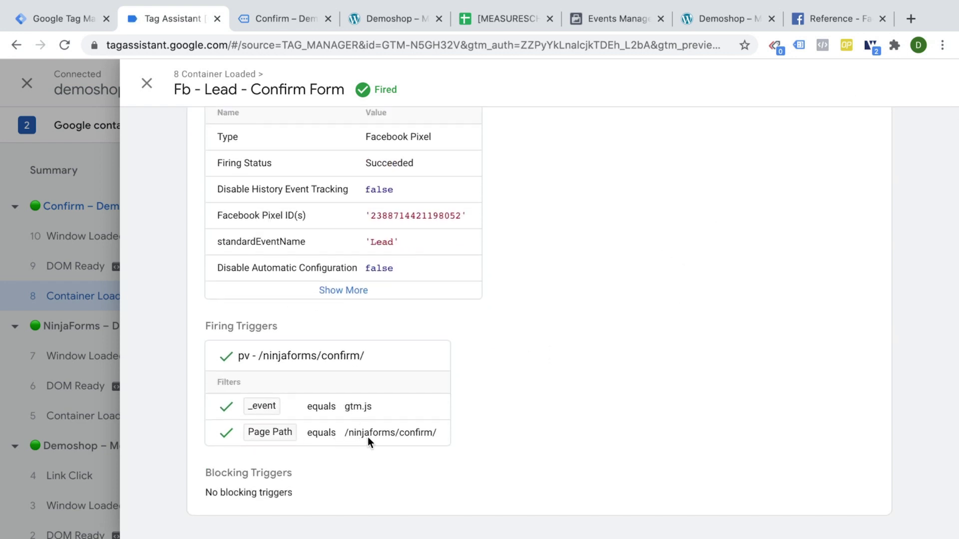
{"action": "scroll", "coordinate": [434, 437], "scroll_direction": "up", "scroll_amount": 2}
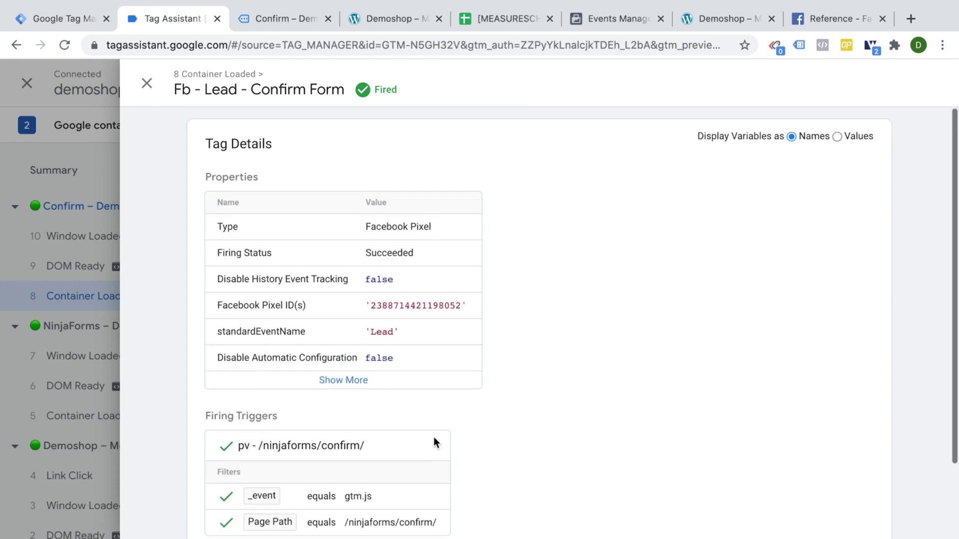
{"action": "left_click", "coordinate": [146, 82]}
On the Confirm page, expand the Lead event in Facebook Pixel Helper alongside PageView
{"action": "left_click", "coordinate": [276, 20]}
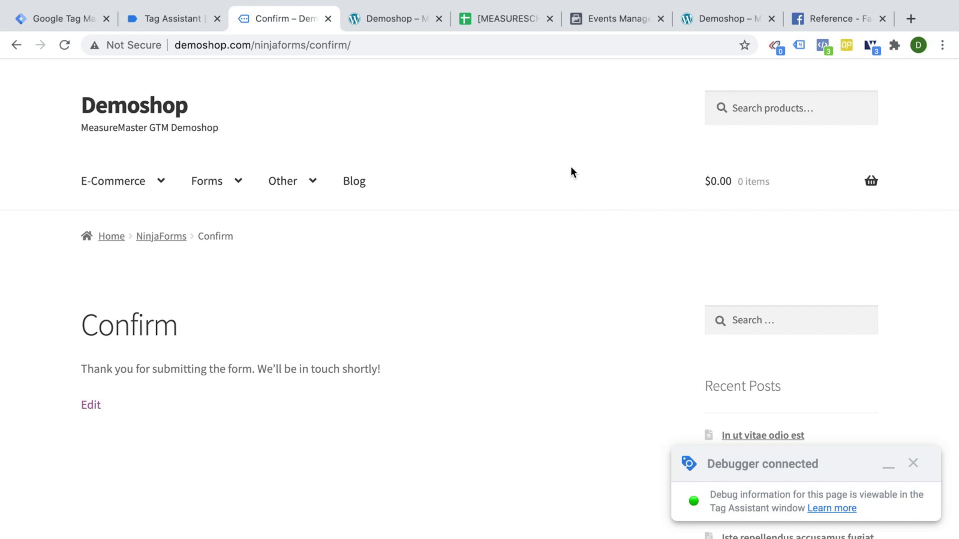
{"action": "left_click", "coordinate": [173, 18]}
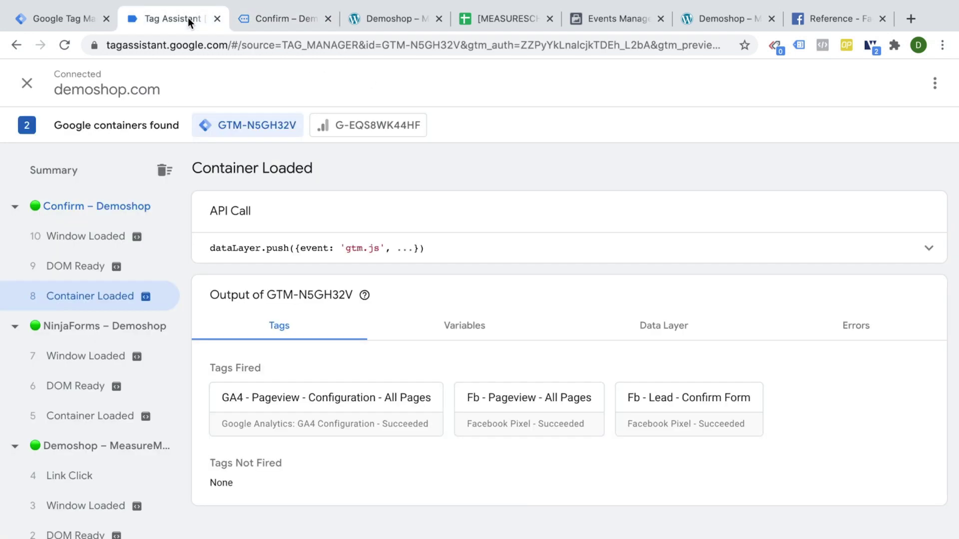
{"action": "left_click", "coordinate": [285, 18]}
{"action": "left_click", "coordinate": [824, 46]}
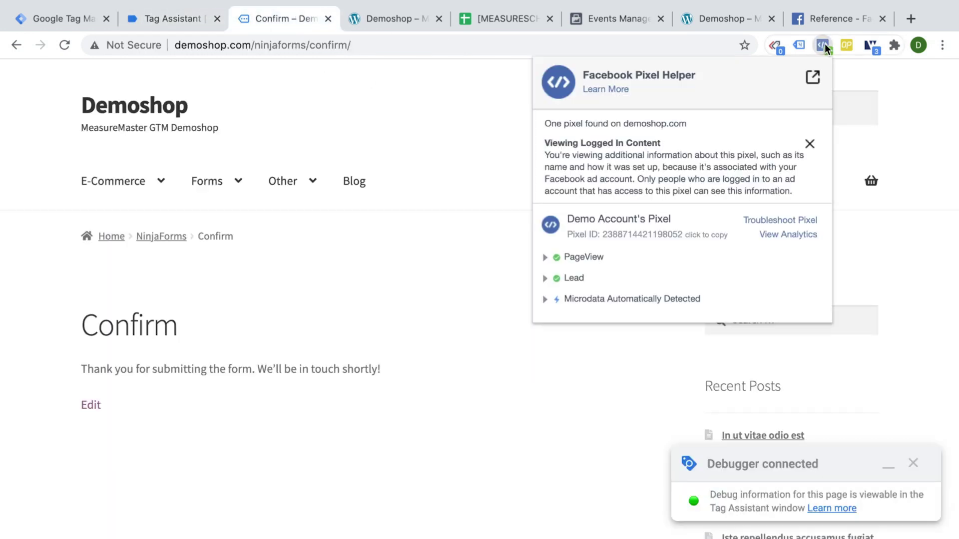
{"action": "left_click", "coordinate": [574, 278]}
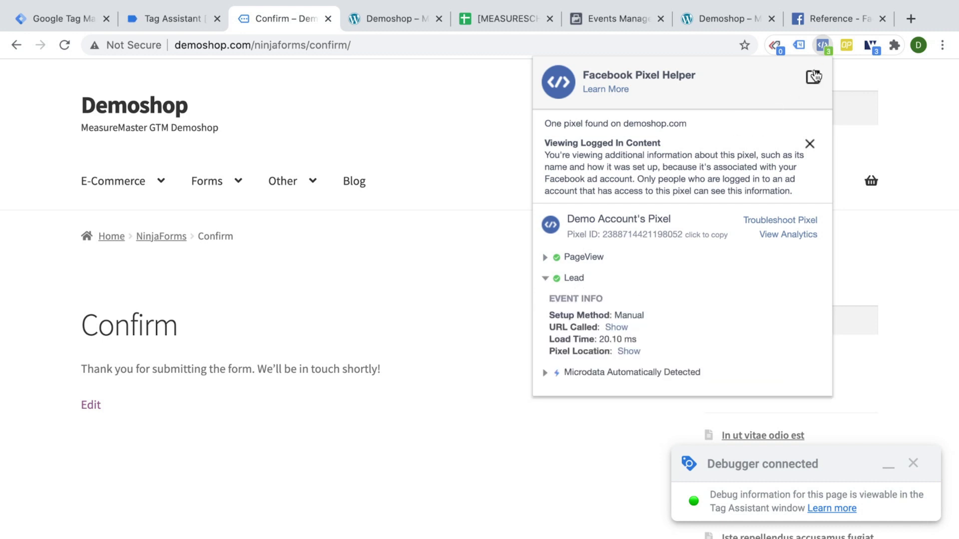
Expand the received Lead test event in Events Manager to check its /ninjaforms/confirm/ URL and source
{"action": "left_click", "coordinate": [614, 18]}
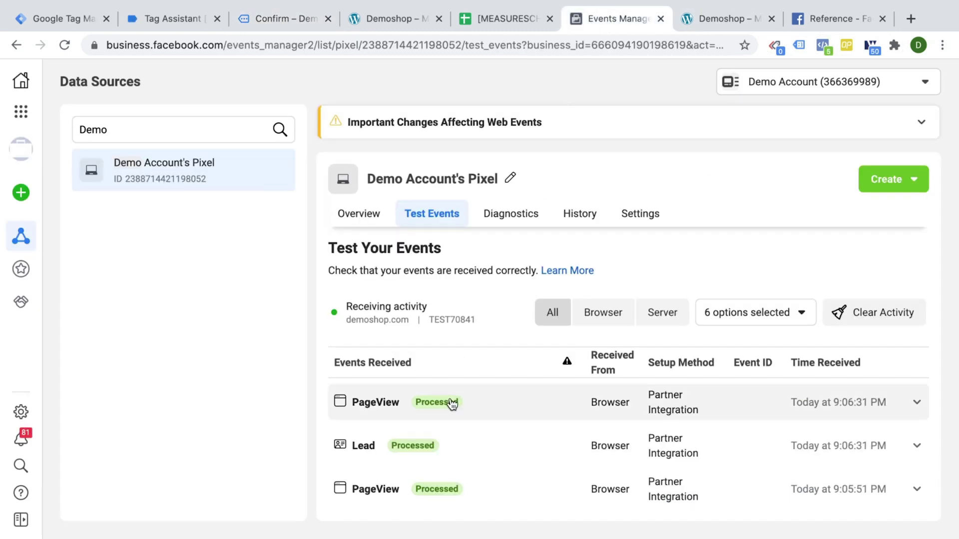
{"action": "left_click", "coordinate": [356, 453]}
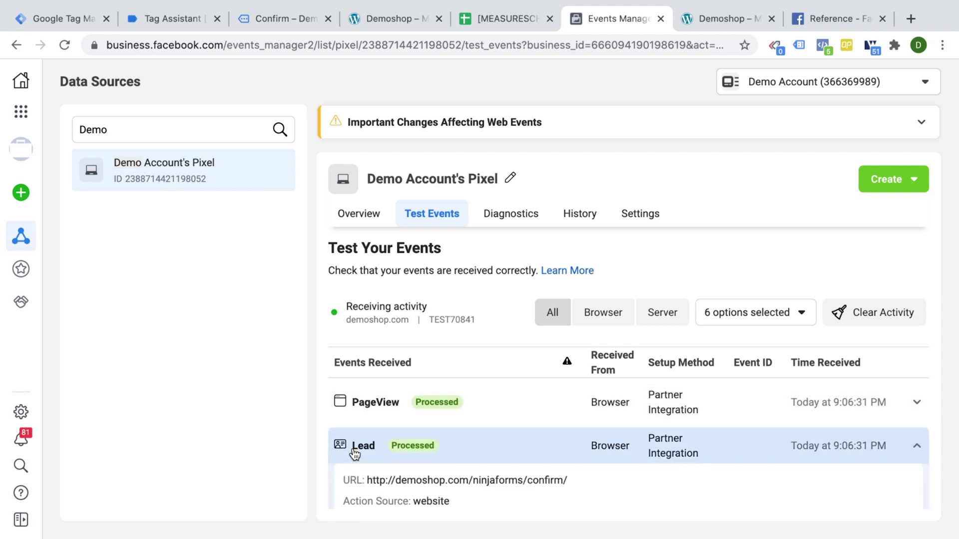
{"action": "left_click", "coordinate": [364, 398]}
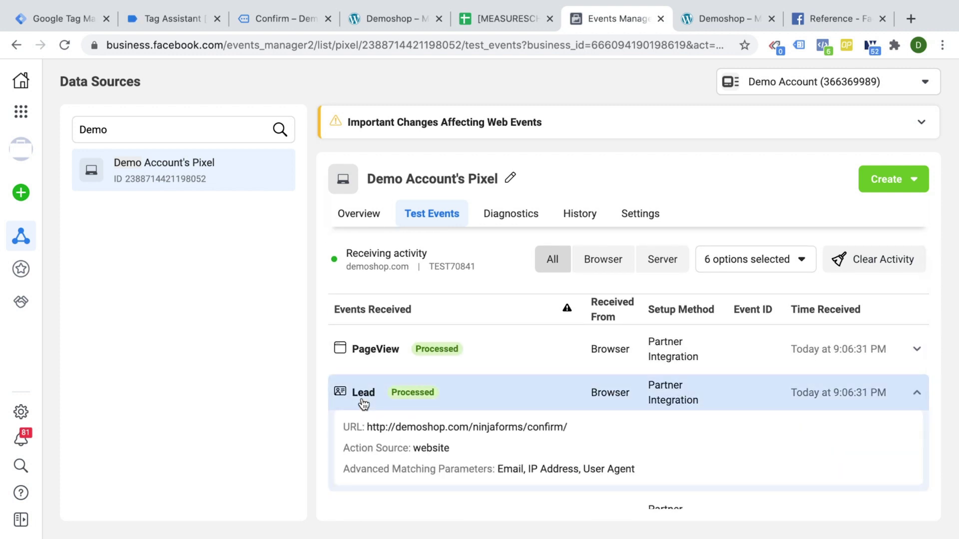
{"action": "scroll", "coordinate": [363, 404], "scroll_direction": "down", "scroll_amount": 1}
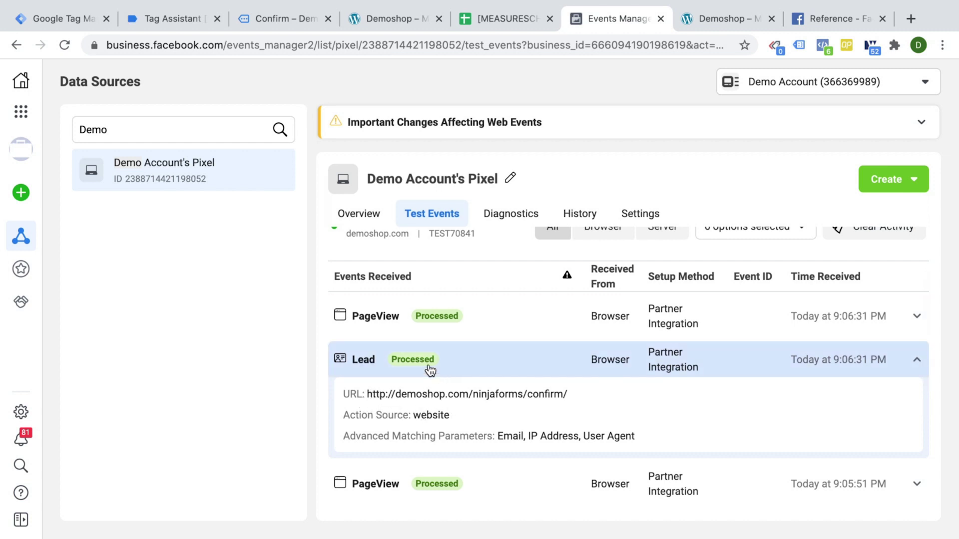
{"action": "left_click", "coordinate": [373, 362]}
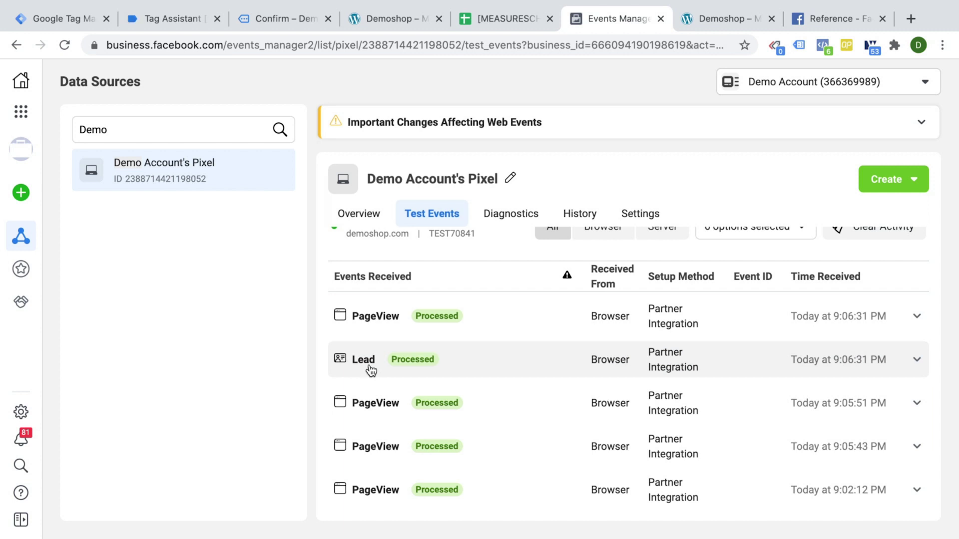
Return to the Tag Manager workspace and begin submitting the changes
{"action": "left_click", "coordinate": [171, 18]}
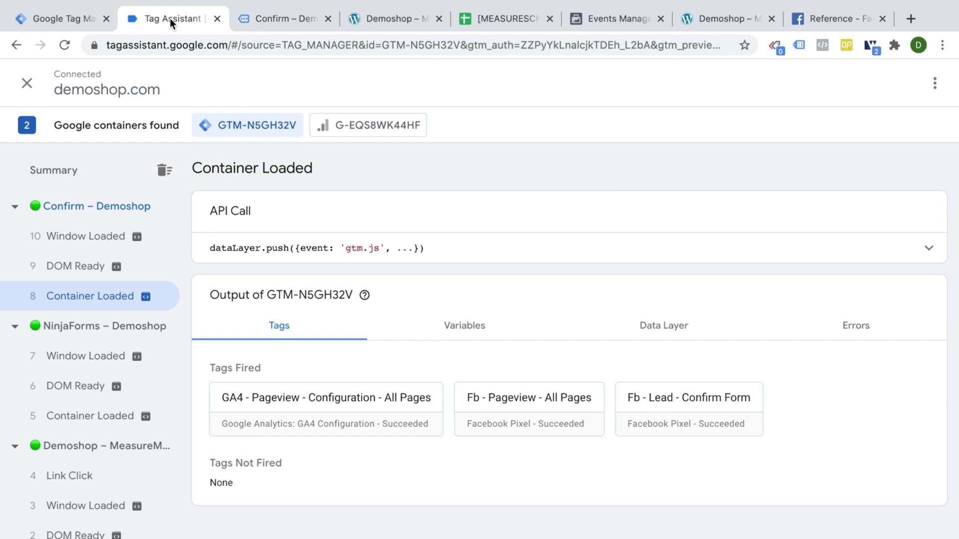
{"action": "left_click", "coordinate": [64, 18]}
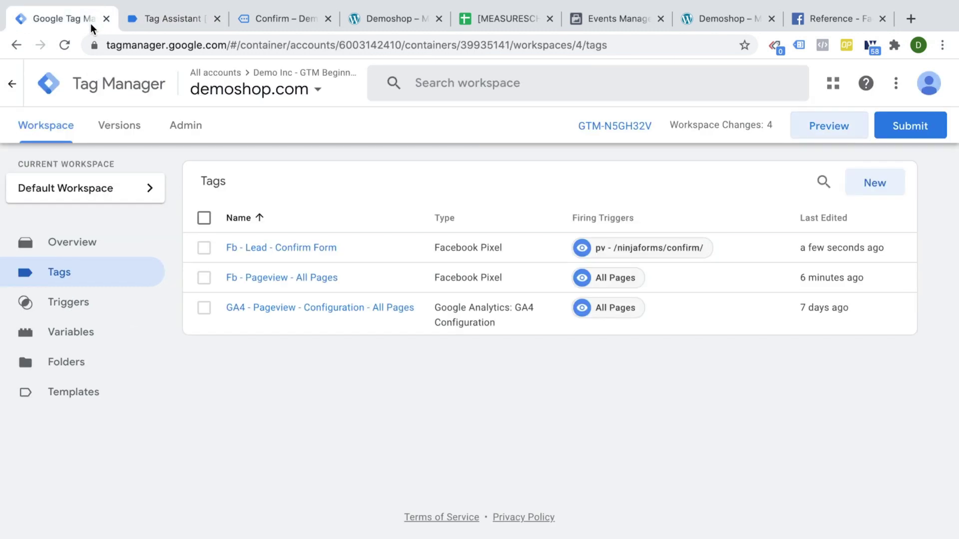
{"action": "left_click", "coordinate": [910, 126]}
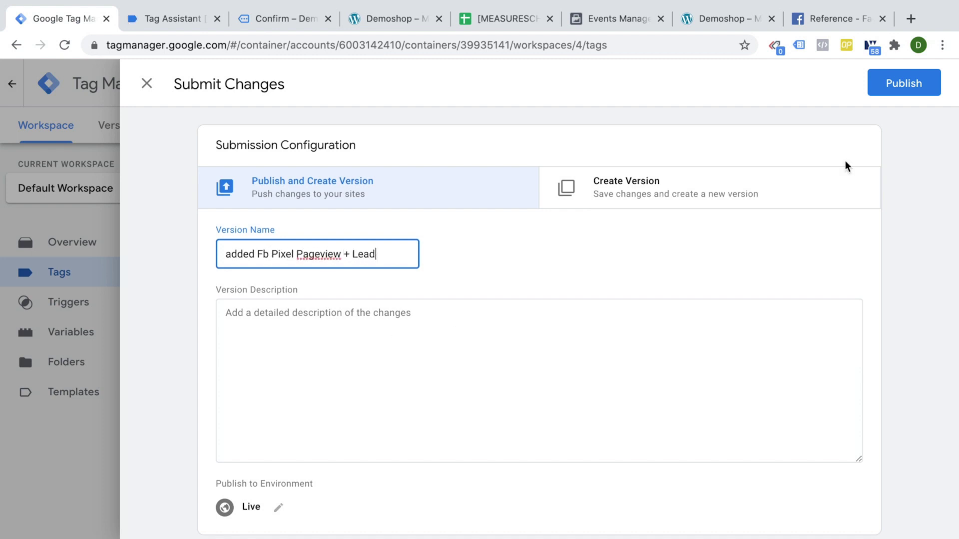
Publish the 'added Fb Pixel Pageview + Lead' version live as Version 4
{"action": "left_click", "coordinate": [906, 89]}
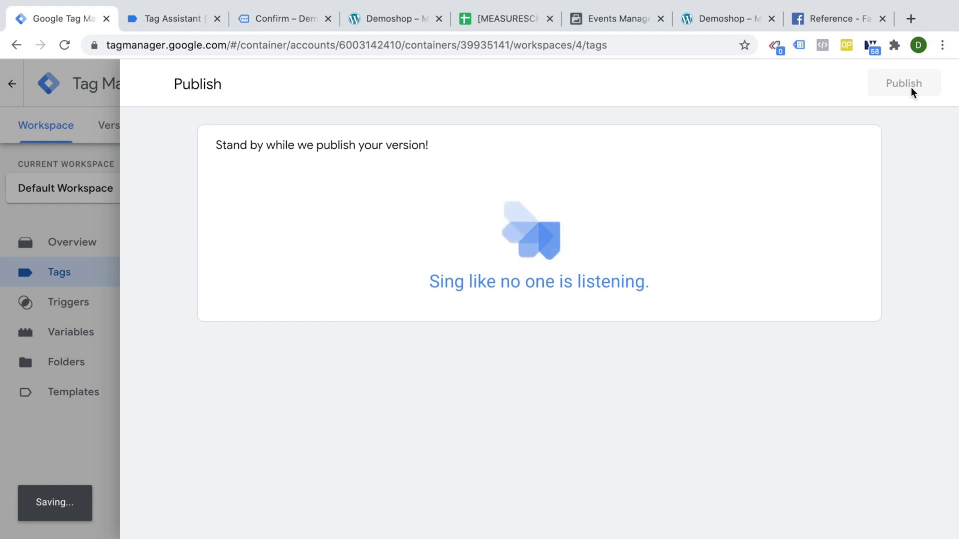